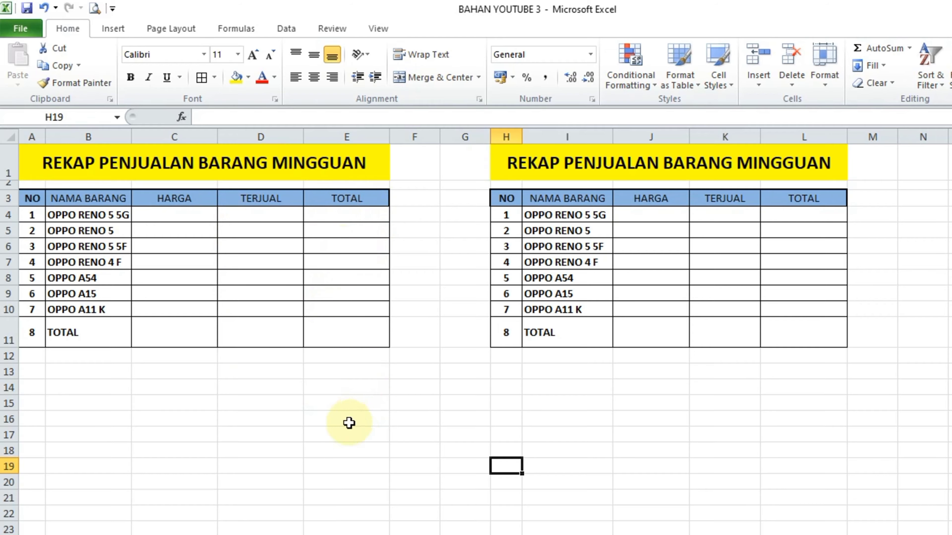
# Step: Enter 500000 as the price and 10 as the quantity sold for OPPO RENO 5 5G in C4 and D4
pyautogui.click(173, 220)
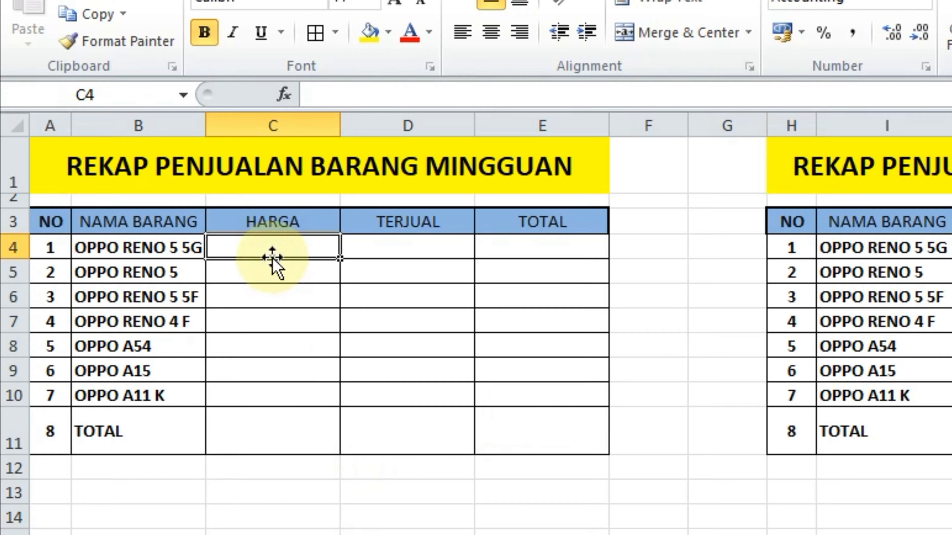
pyautogui.write('5')
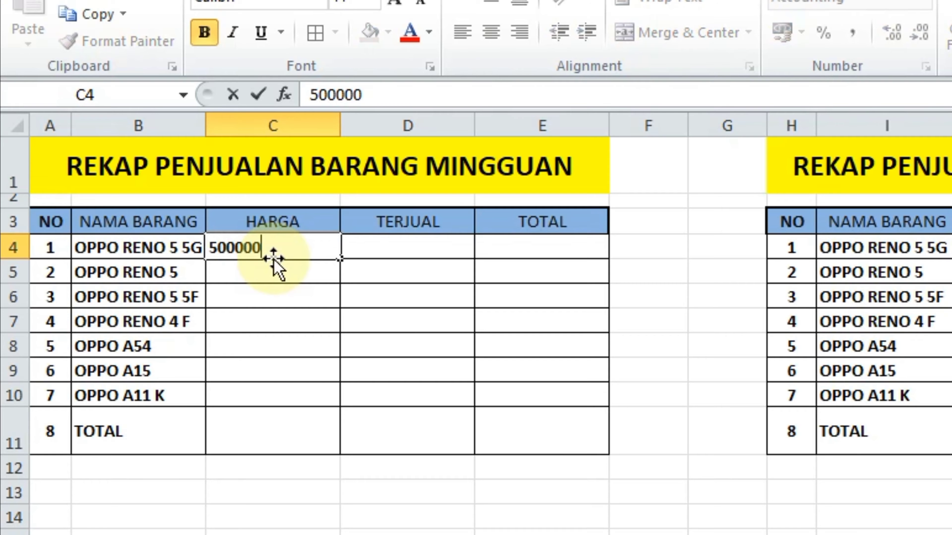
pyautogui.write('00000')
pyautogui.press('Return')
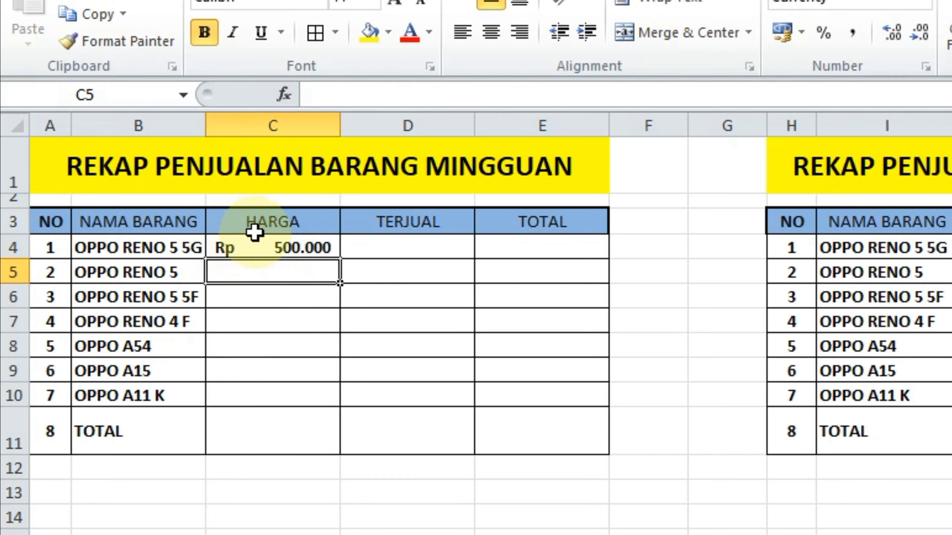
pyautogui.click(394, 251)
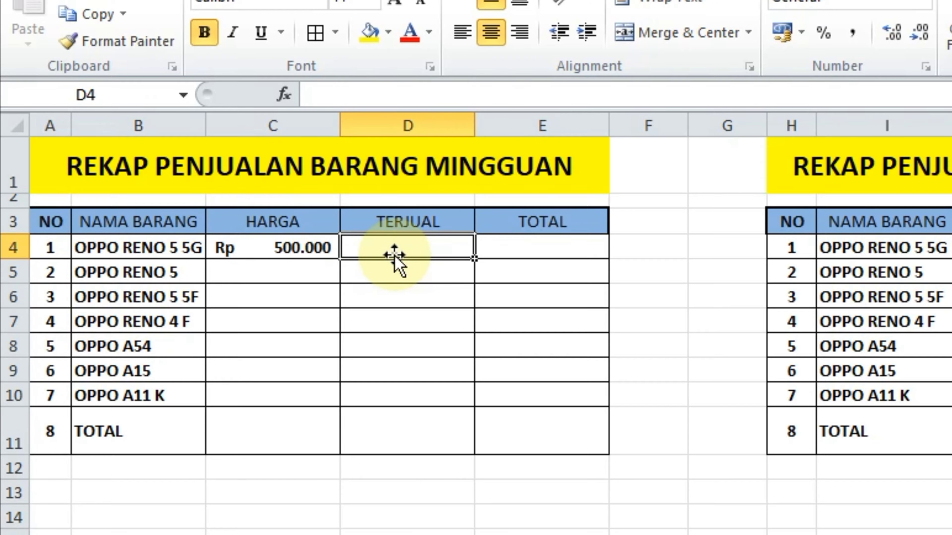
pyautogui.write('10')
# Step: Calculate the OPPO RENO 5 5G total in E4 with the formula =C4*D4
pyautogui.click(508, 240)
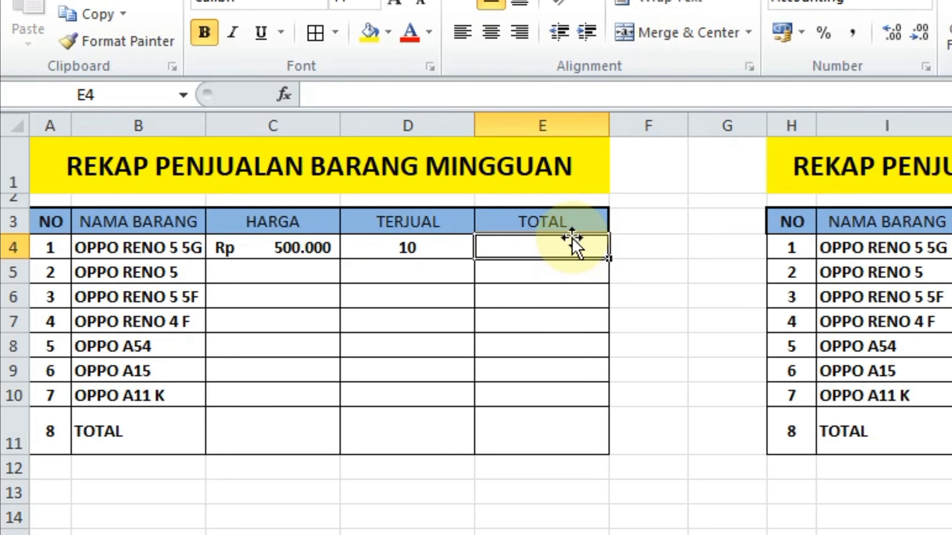
pyautogui.doubleClick(495, 244)
pyautogui.write('=')
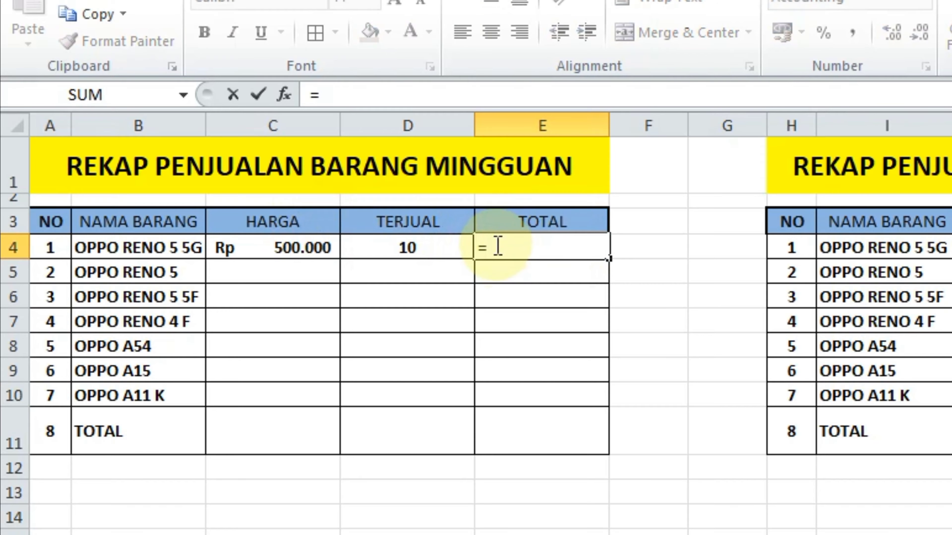
pyautogui.click(274, 250)
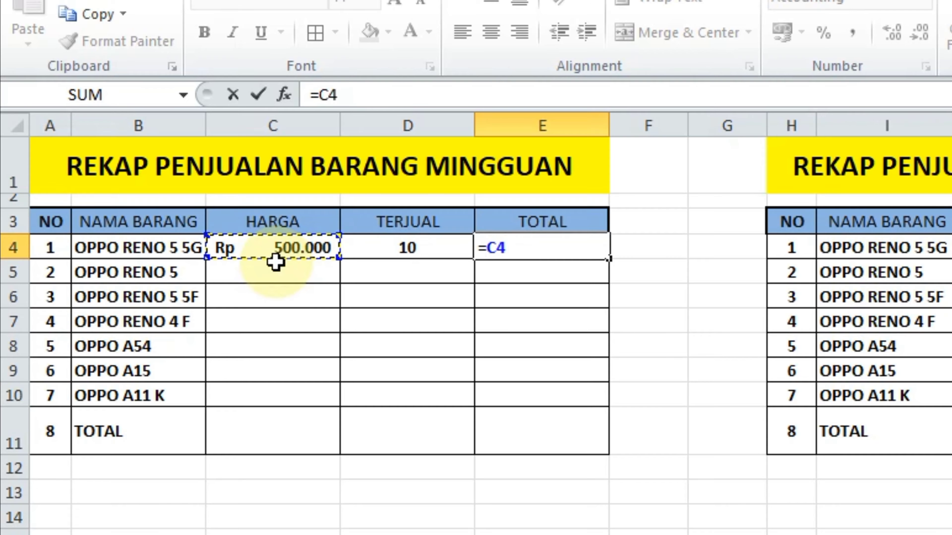
pyautogui.write('*')
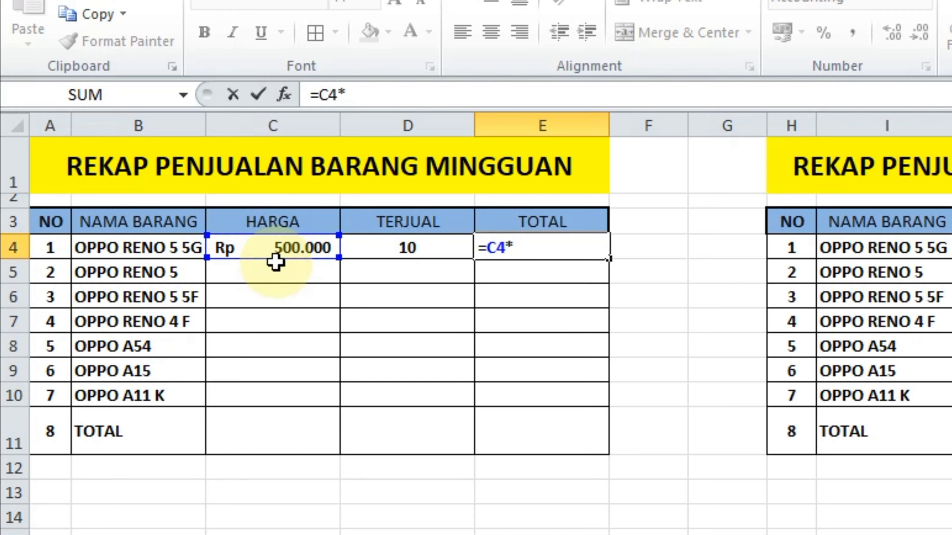
pyautogui.click(441, 250)
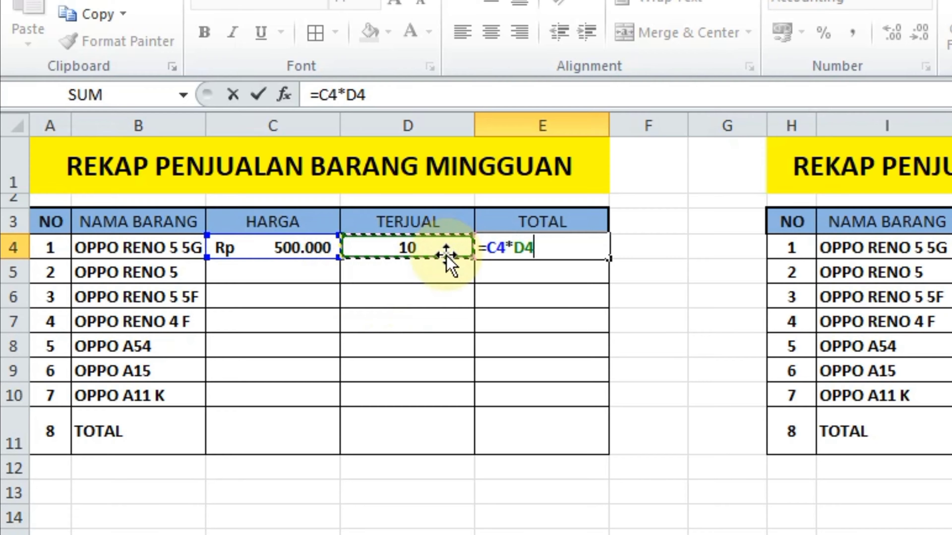
pyautogui.press('Return')
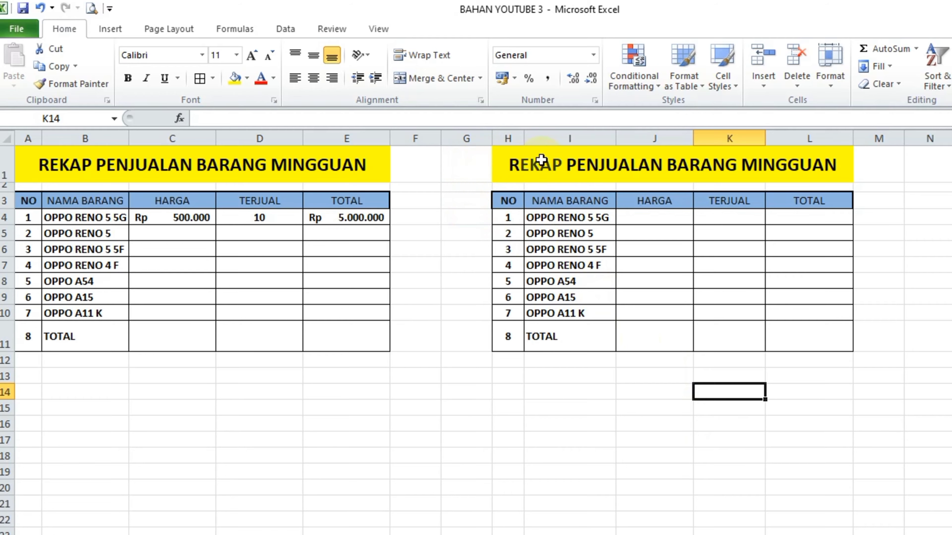
# Step: Enter 500000 as the OPPO RENO 5 5G price in J4 of the second table and rewrite it as "Rp. 500.000,-"
pyautogui.click(651, 218)
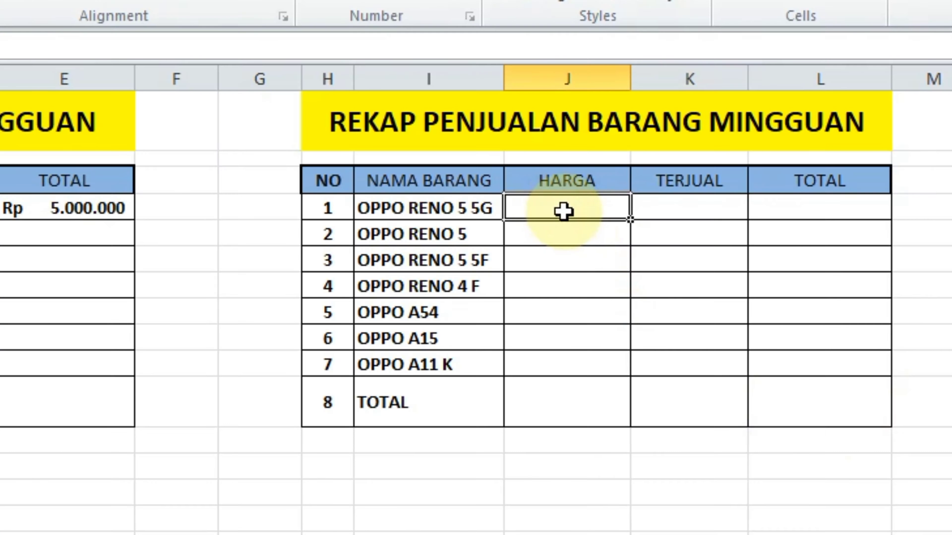
pyautogui.write('500000')
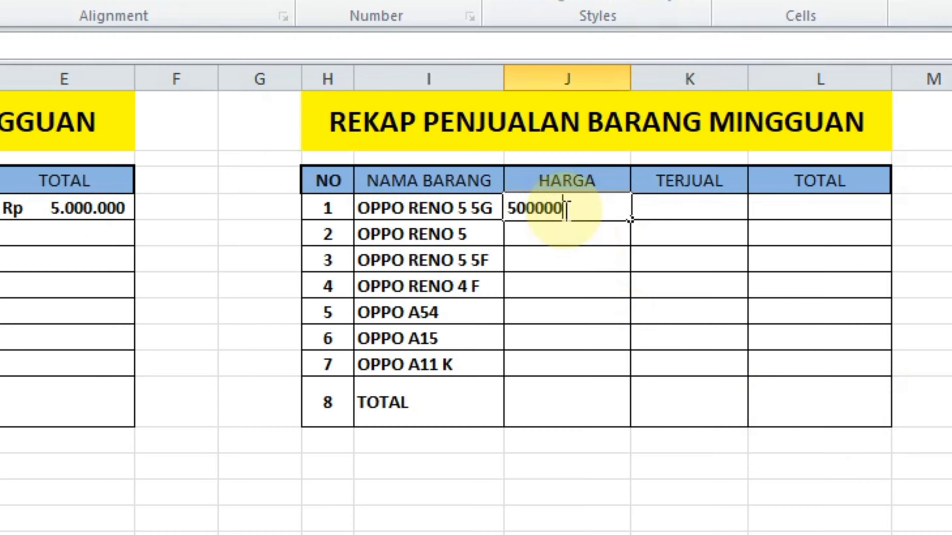
pyautogui.press('Return')
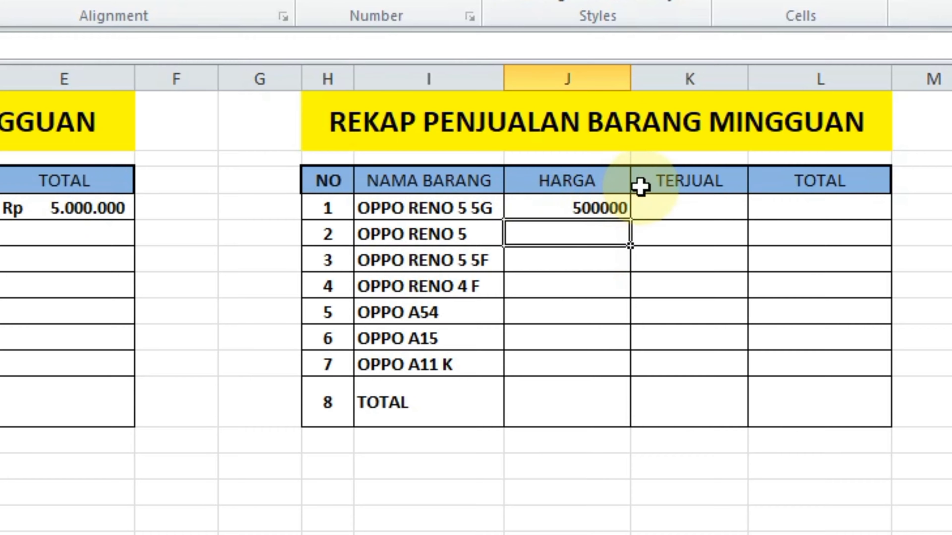
pyautogui.click(607, 209)
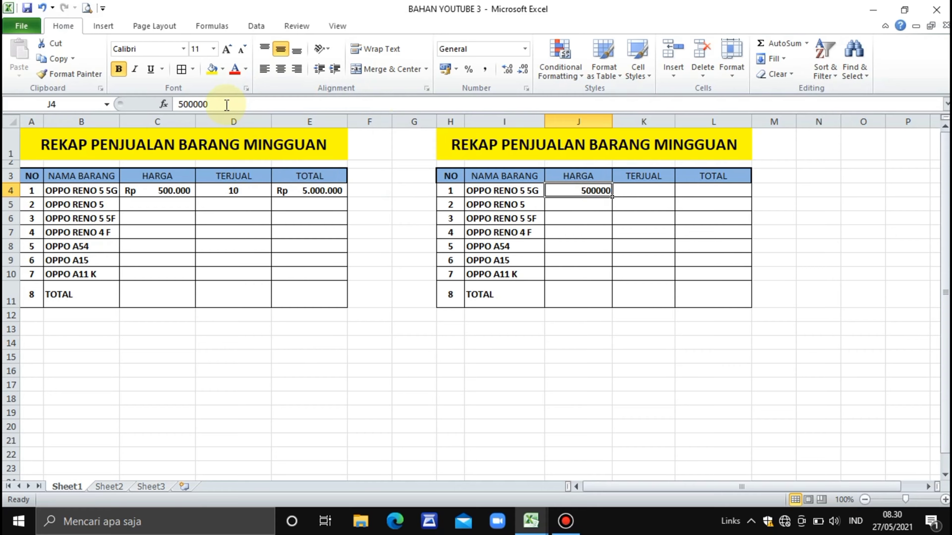
pyautogui.click(226, 106)
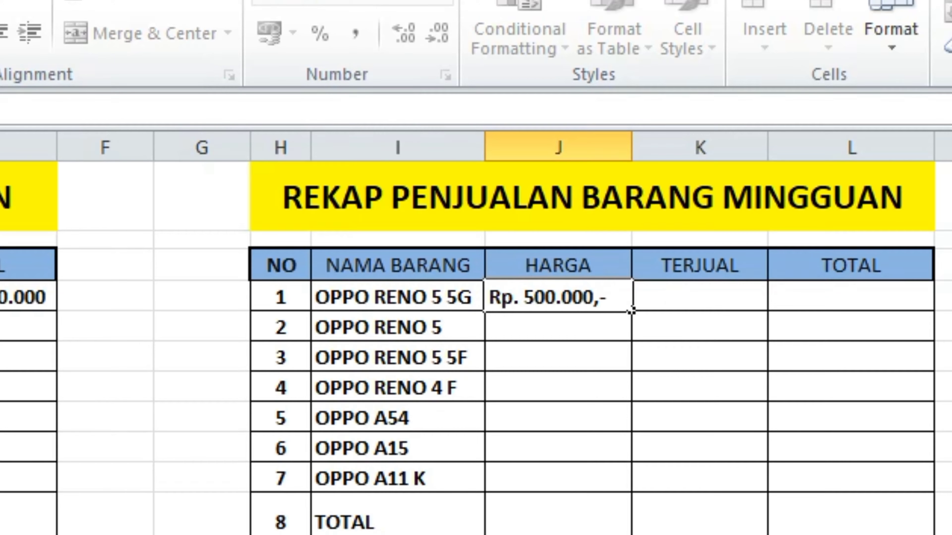
# Step: Enter 10 as the quantity sold for OPPO RENO 5 5G in K4 of the second table
pyautogui.click(705, 297)
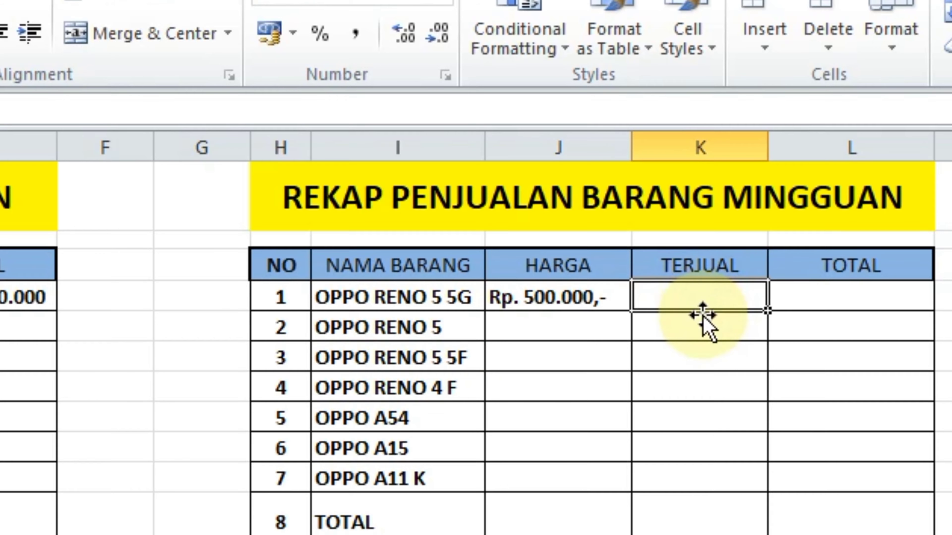
pyautogui.write('1')
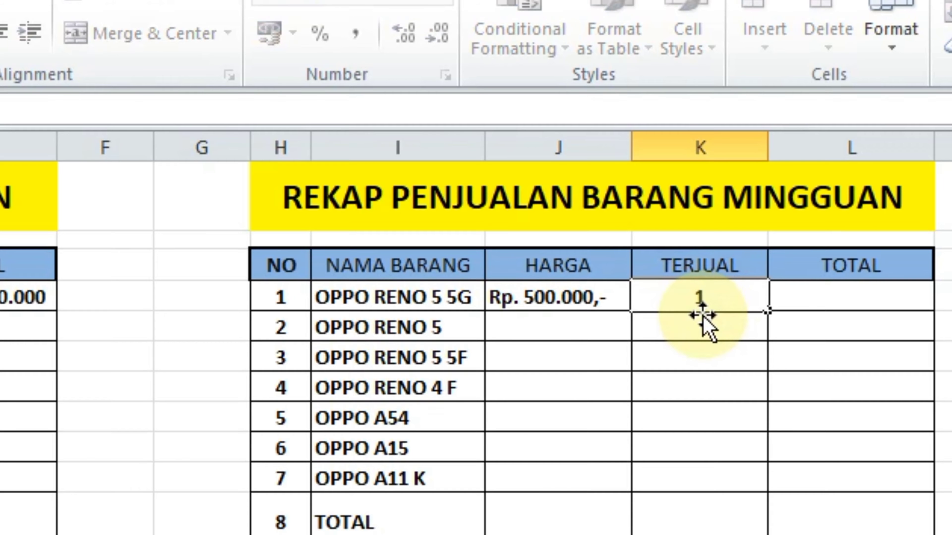
pyautogui.write('0')
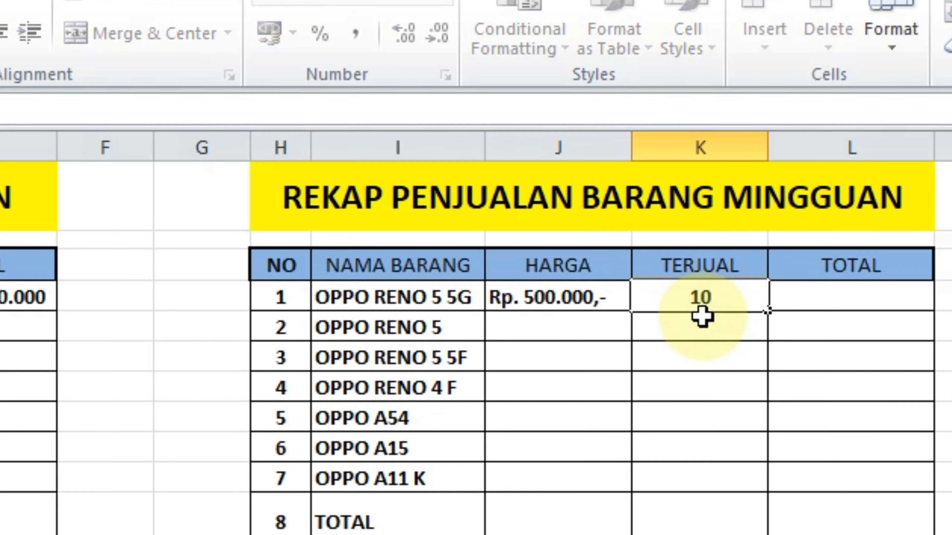
# Step: Calculate the second table's OPPO RENO 5 5G total in L4 with the formula =J4*K4
pyautogui.click(818, 305)
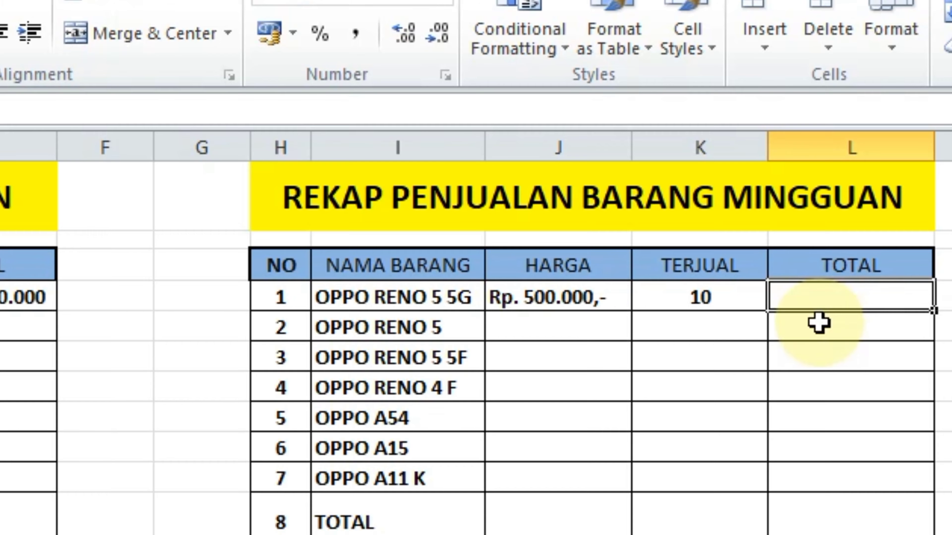
pyautogui.write('=')
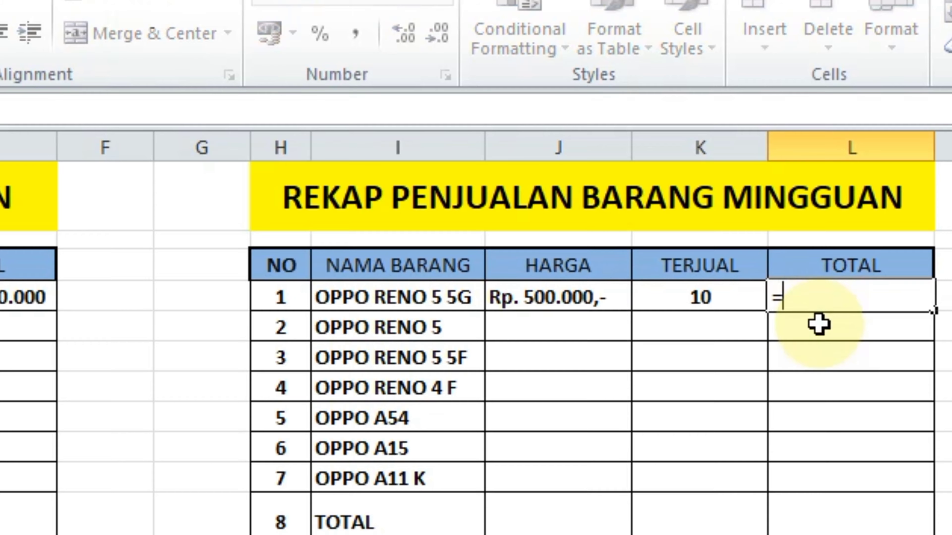
pyautogui.click(596, 296)
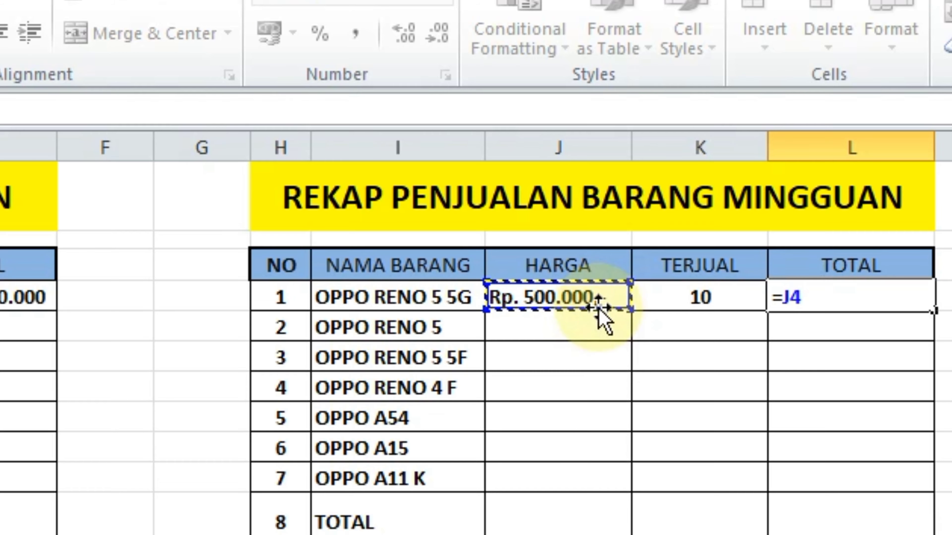
pyautogui.write('*')
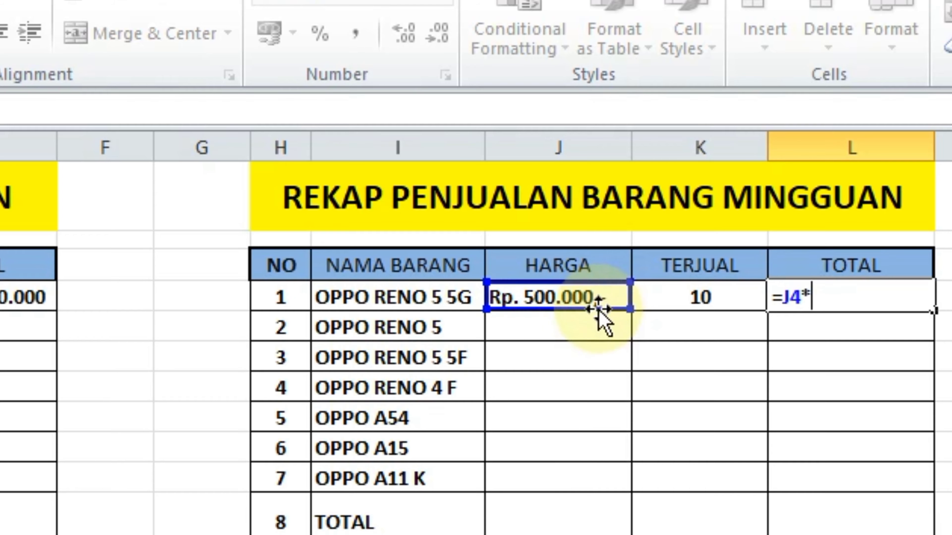
pyautogui.click(701, 299)
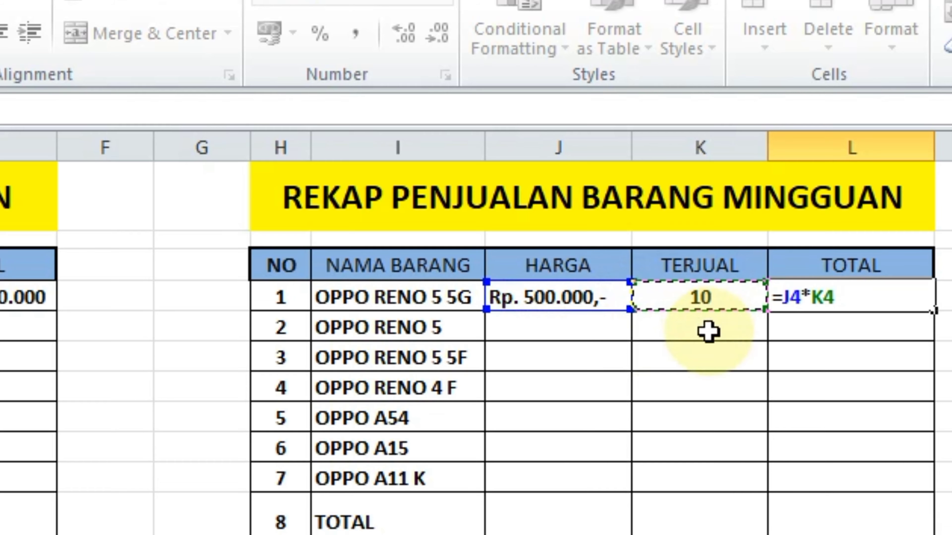
pyautogui.press('Return')
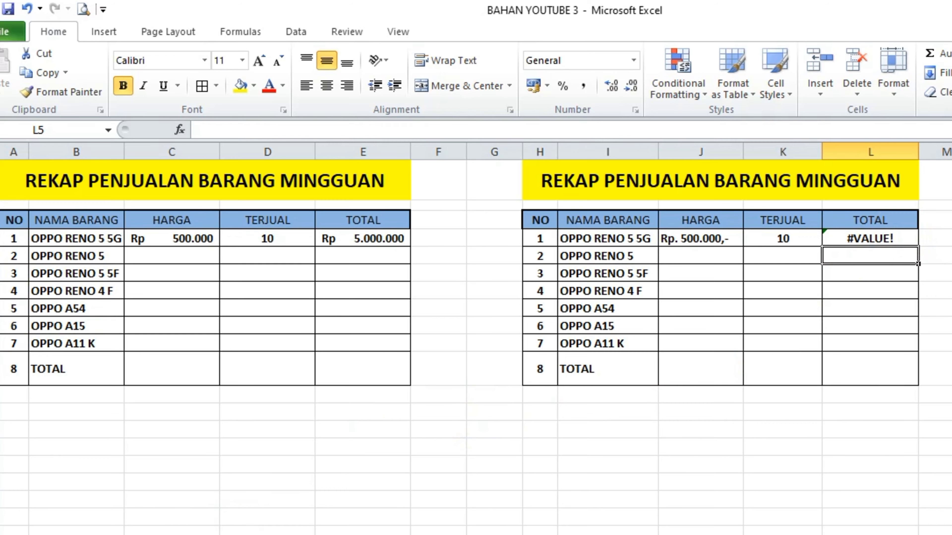
# Step: On Sheet2, format the HARGA and TOTAL cells C4:C11 and E4:E11 as Accounting with the Rp symbol and 0 decimal places
pyautogui.click(124, 533)
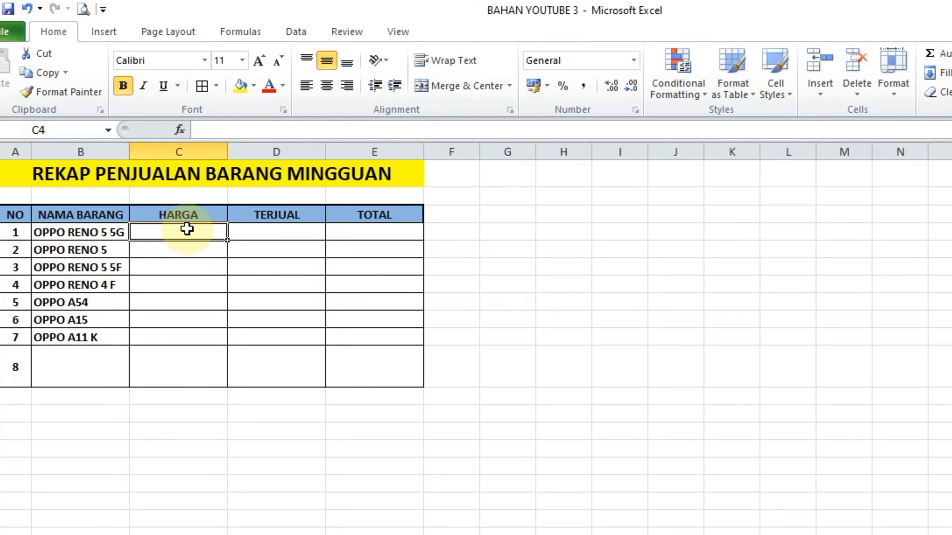
pyautogui.moveTo(186, 231); pyautogui.dragTo(189, 359)
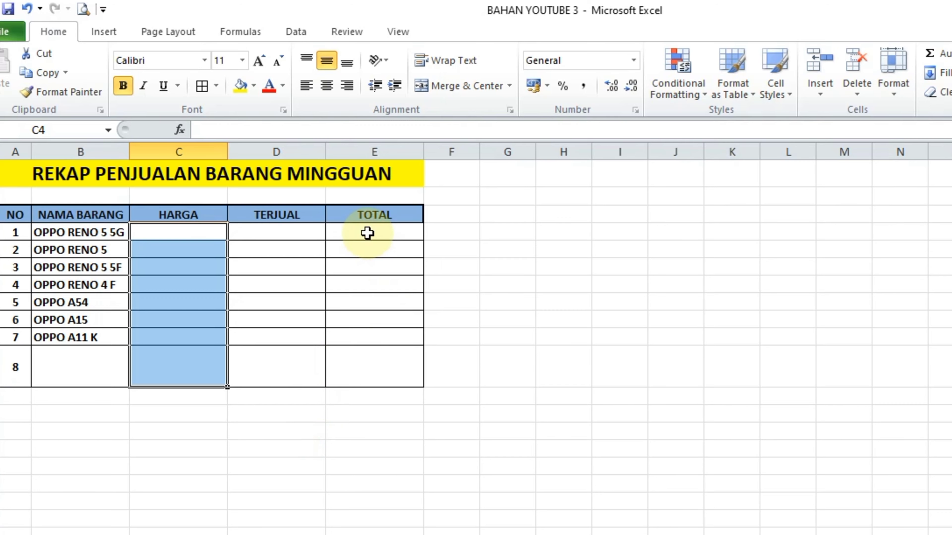
pyautogui.moveTo(365, 230); pyautogui.dragTo(380, 360)
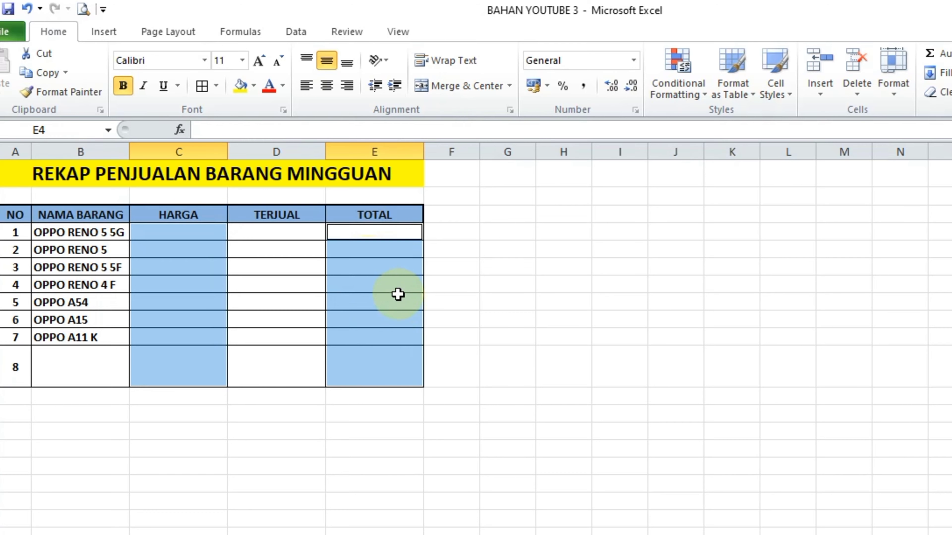
pyautogui.rightClick(367, 267)
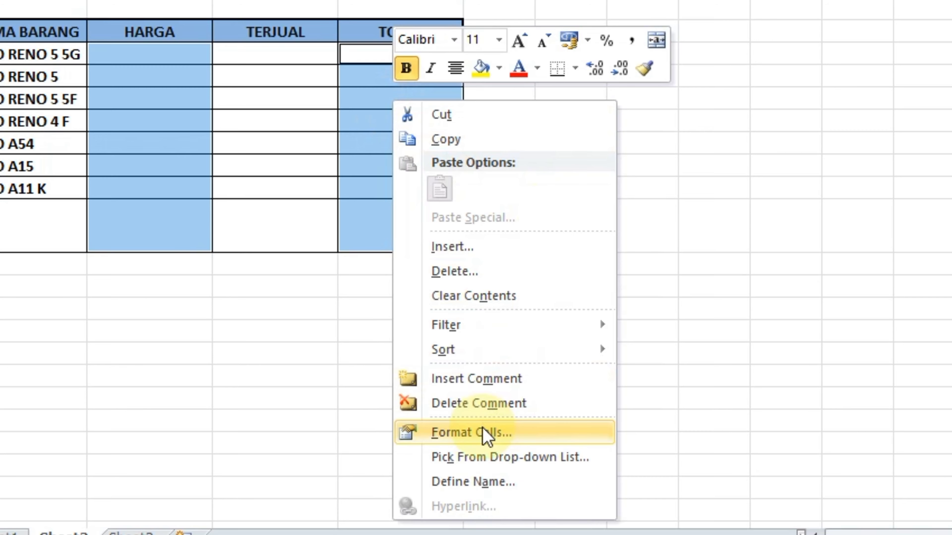
pyautogui.click(485, 433)
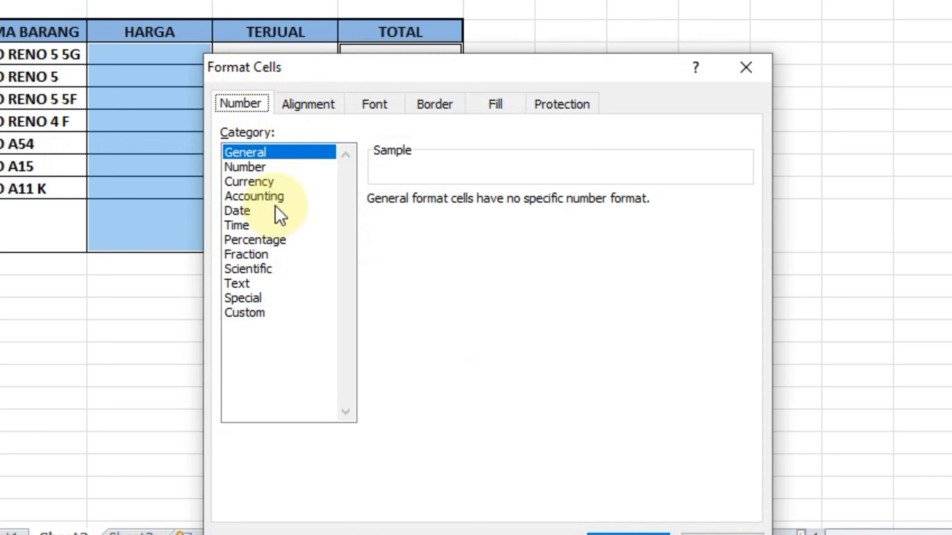
pyautogui.click(270, 199)
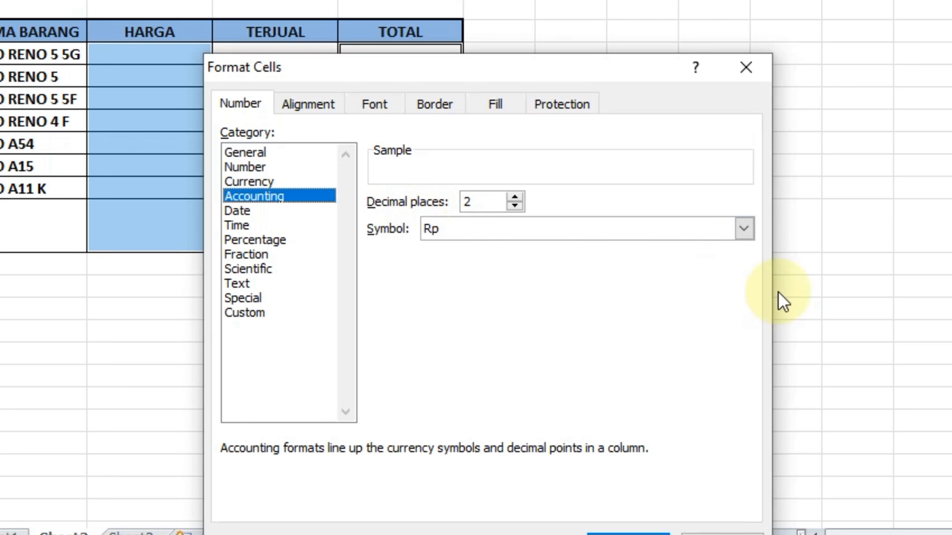
pyautogui.click(744, 230)
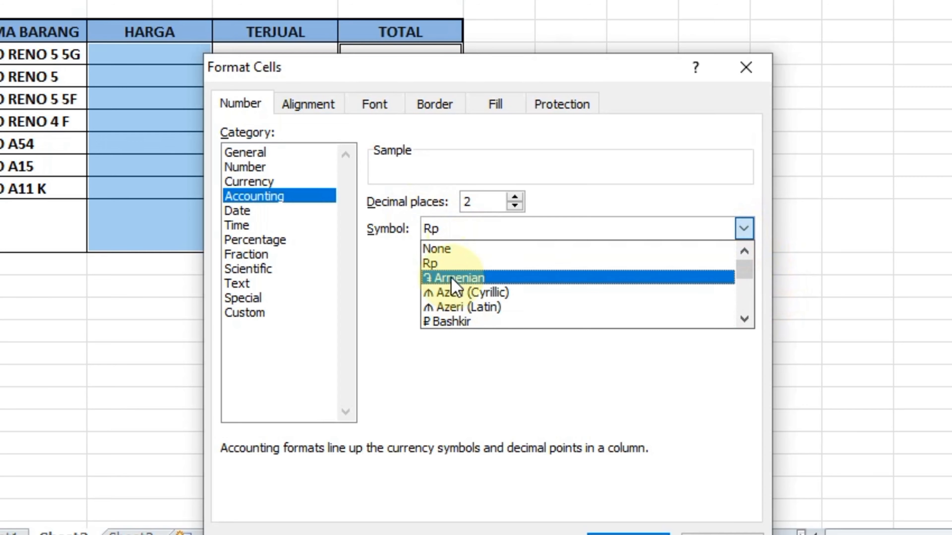
pyautogui.click(444, 264)
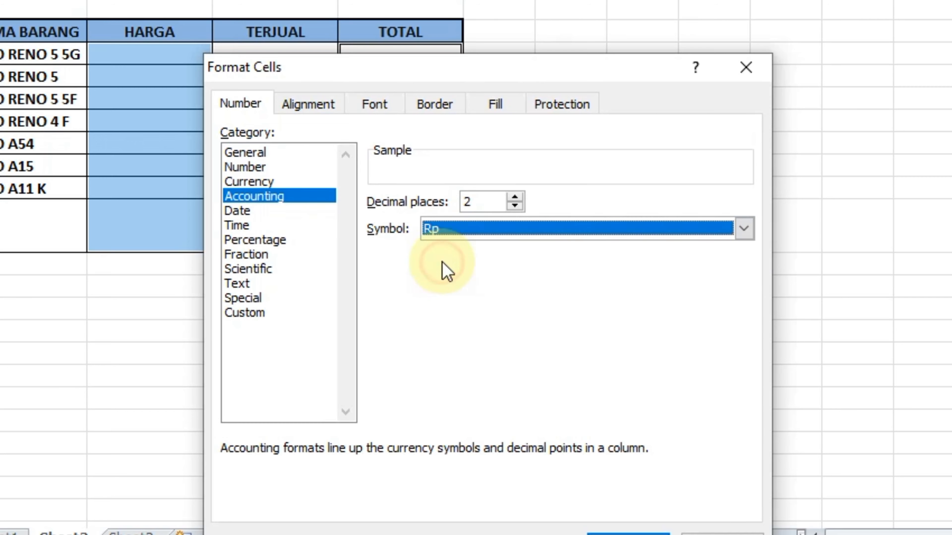
pyautogui.click(516, 198)
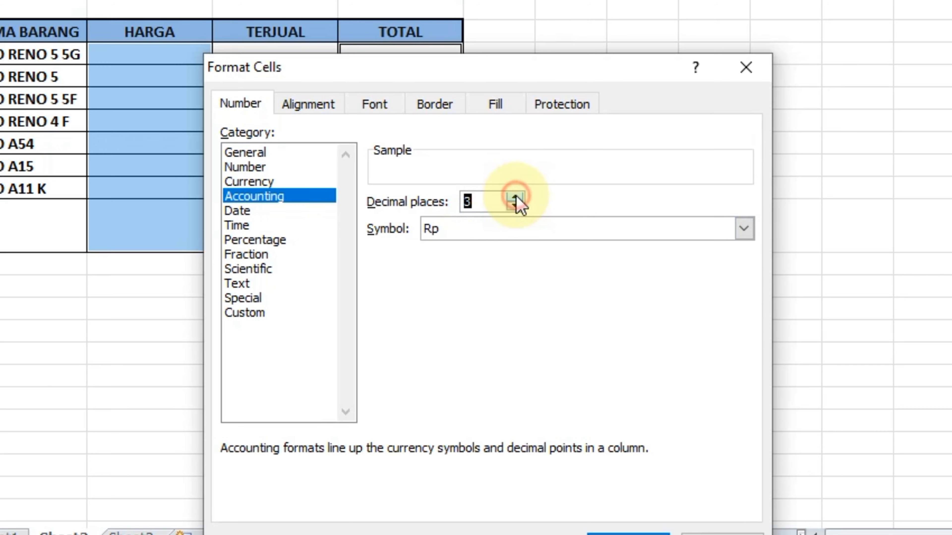
pyautogui.click(514, 206)
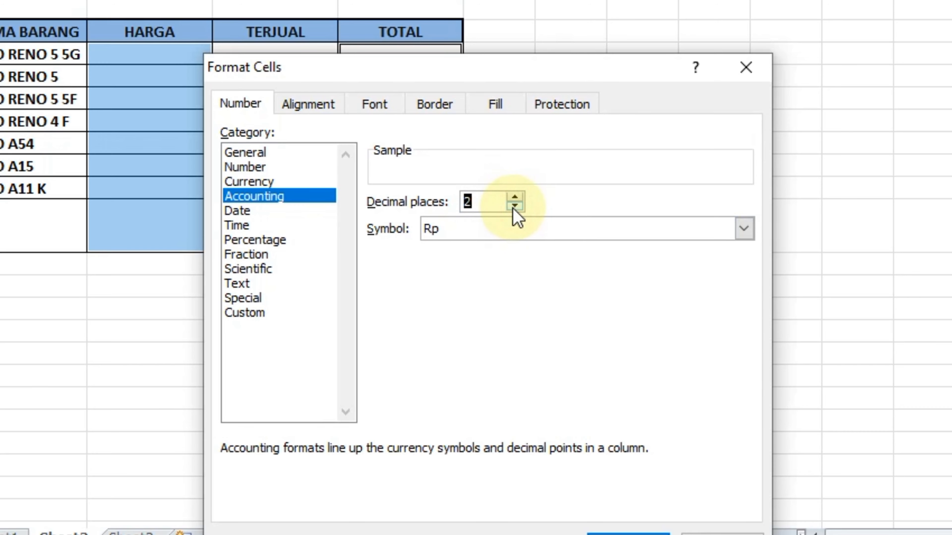
pyautogui.click(514, 206)
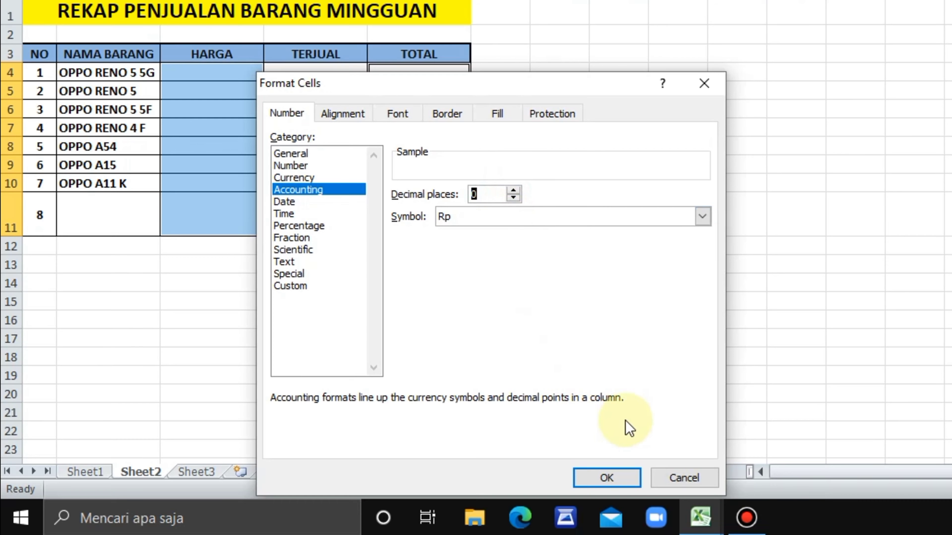
pyautogui.click(611, 480)
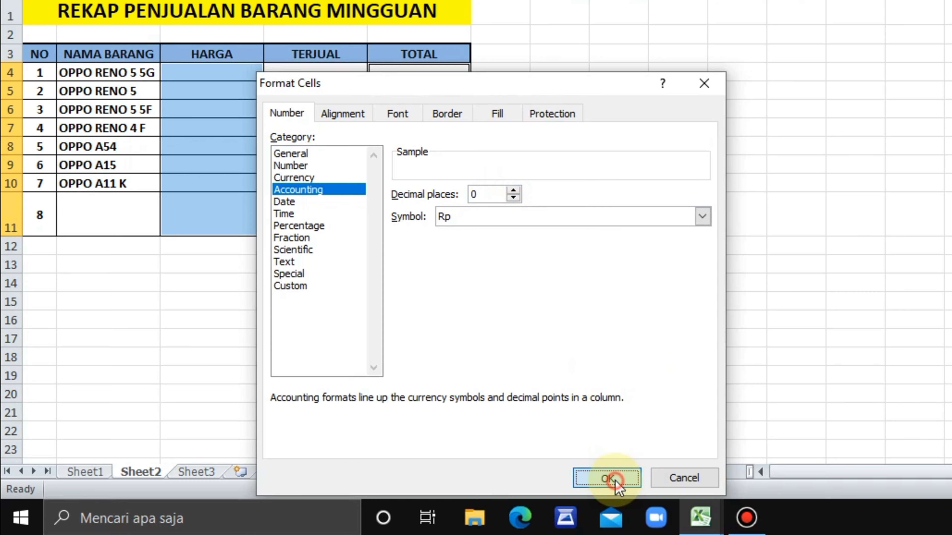
# Step: Enter 500000 as the OPPO RENO 5 5G price in C4
pyautogui.click(208, 71)
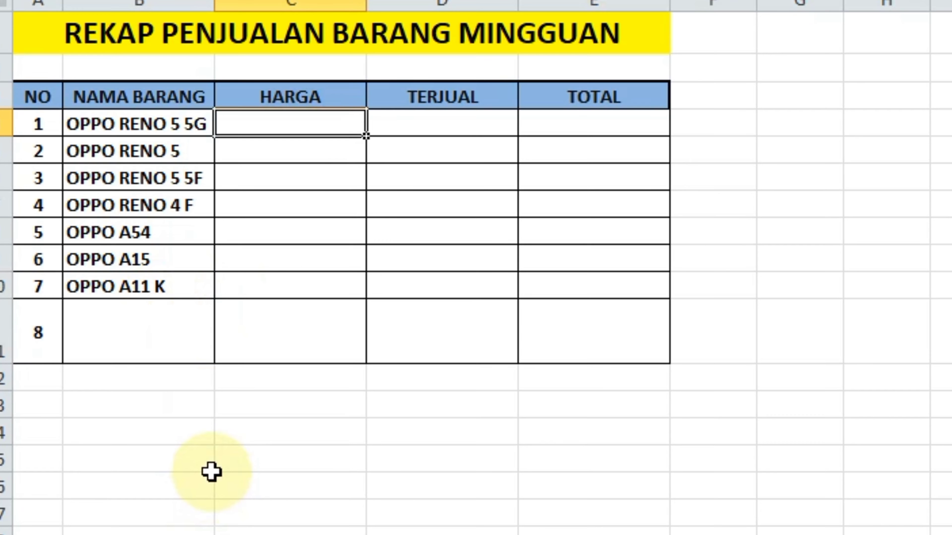
pyautogui.write('500000')
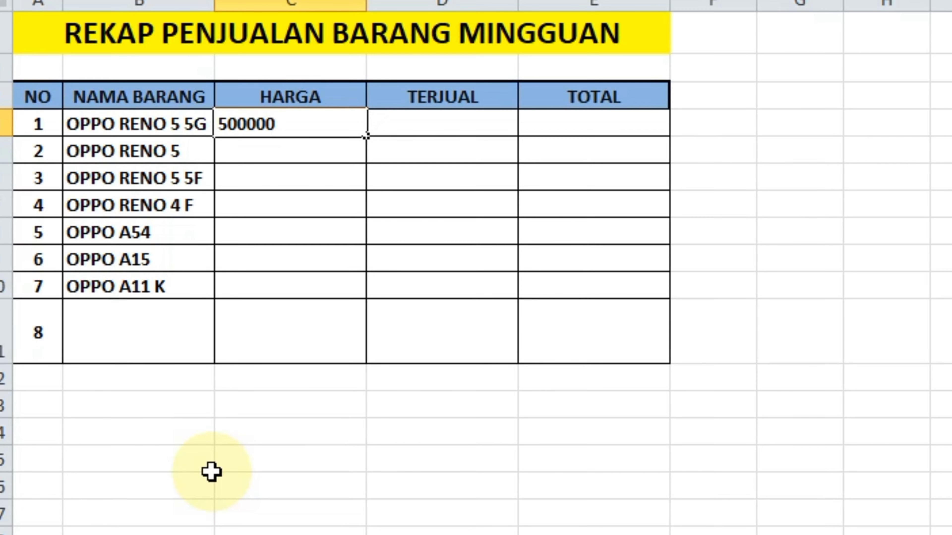
pyautogui.press('Return')
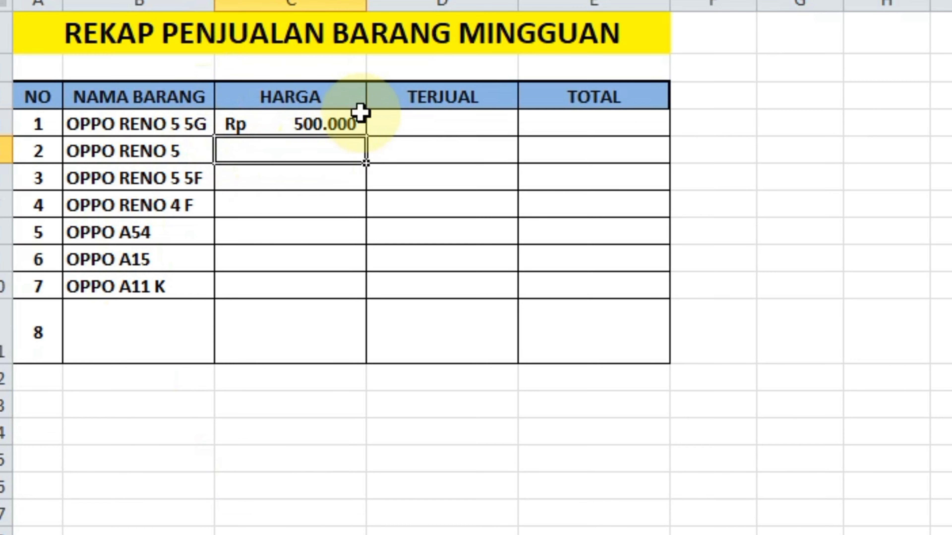
# Step: Enter 10 as the quantity sold for OPPO RENO 5 5G in D4 and center it in the cell
pyautogui.click(439, 119)
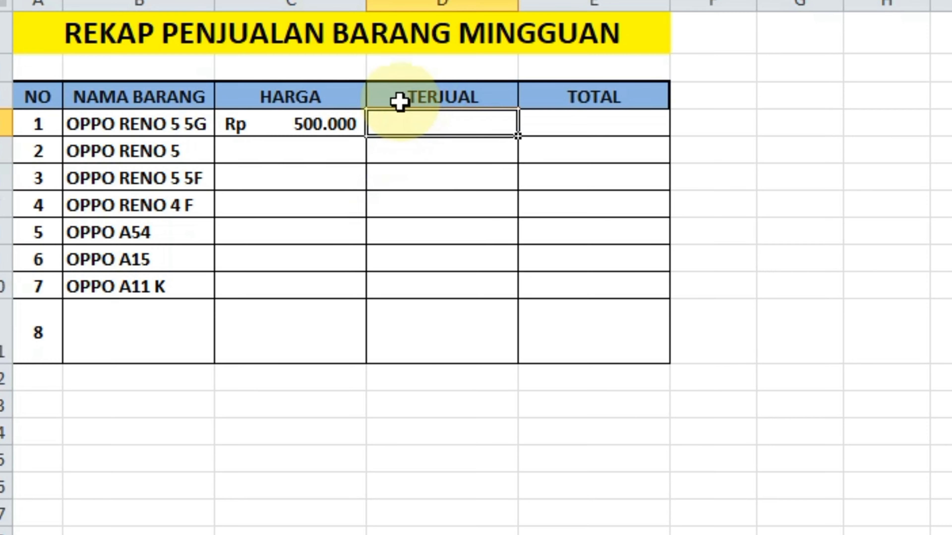
pyautogui.write('1')
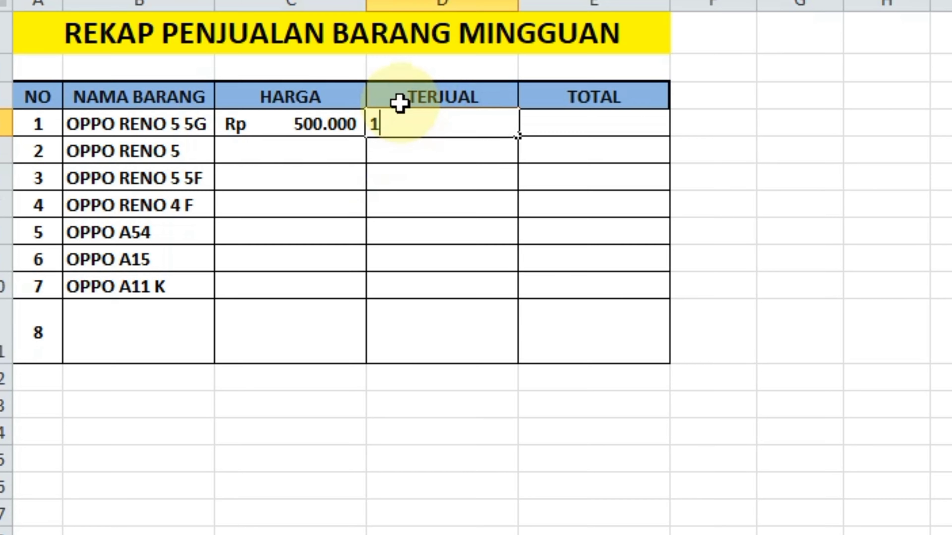
pyautogui.write('0')
pyautogui.click(629, 128)
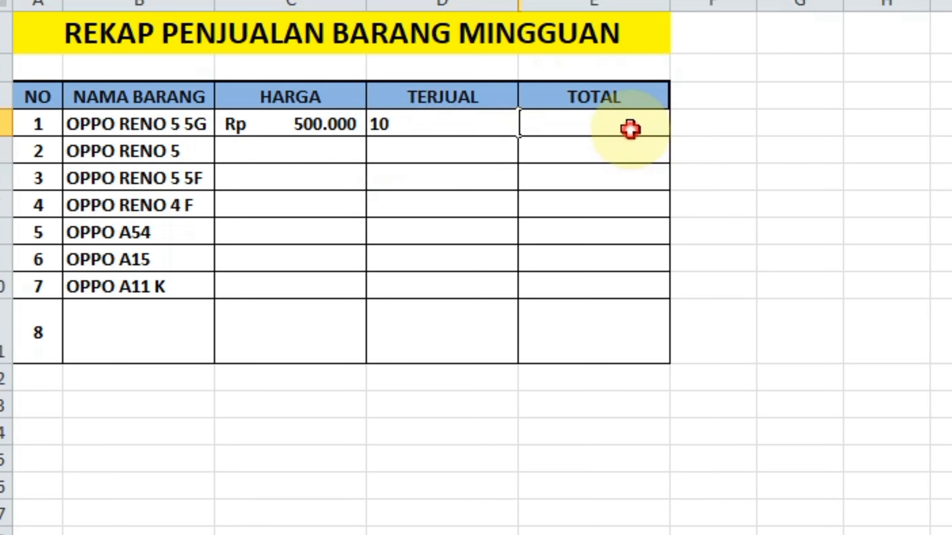
pyautogui.click(446, 129)
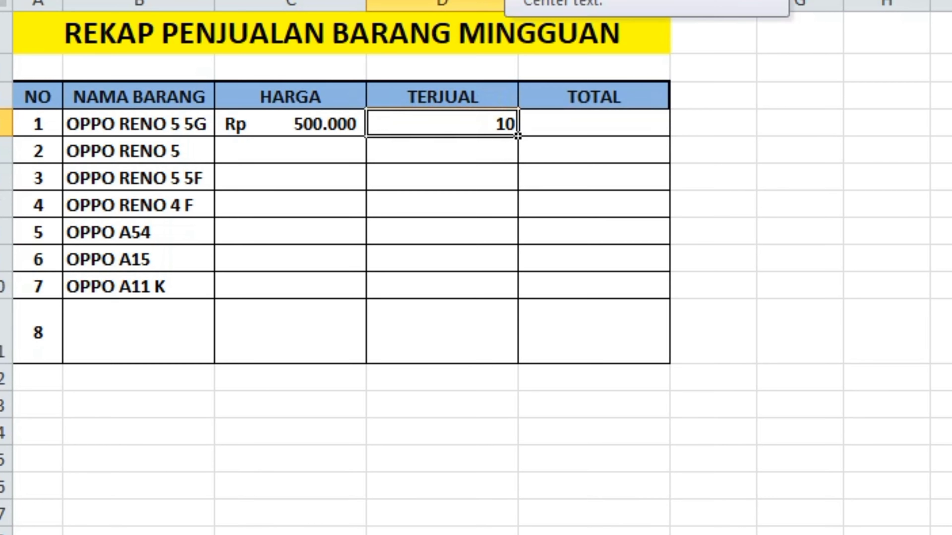
pyautogui.click(521, 0)
# Step: Calculate the OPPO RENO 5 5G total in E4 on Sheet2 with the formula =C4*D4
pyautogui.click(589, 124)
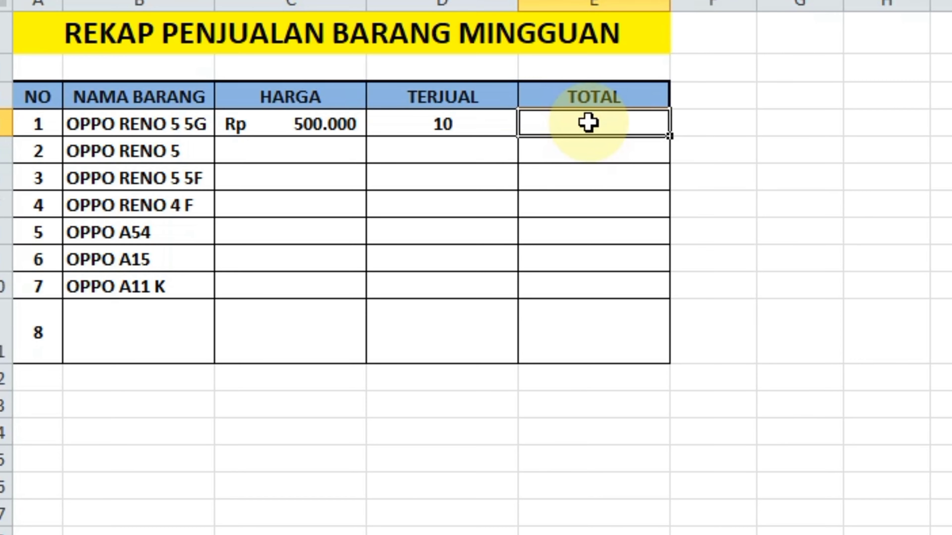
pyautogui.write('=')
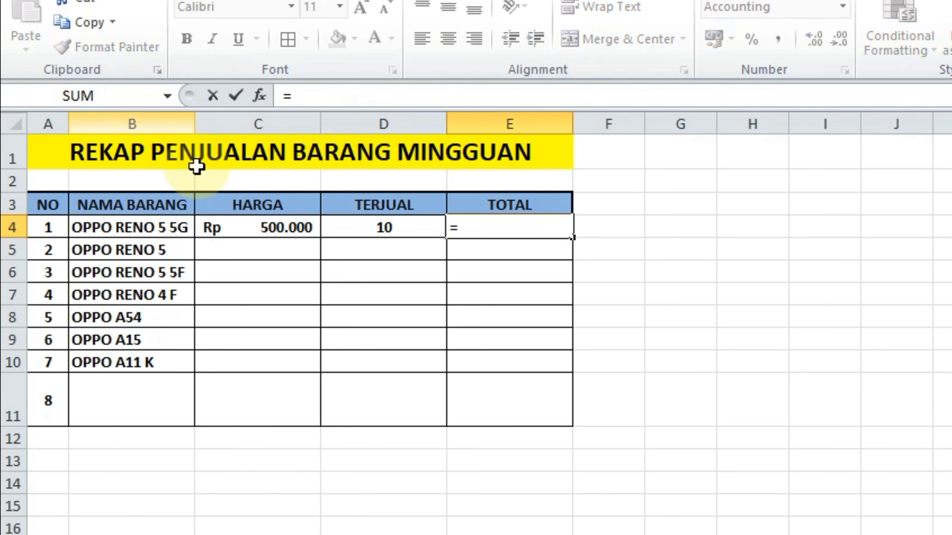
pyautogui.click(278, 228)
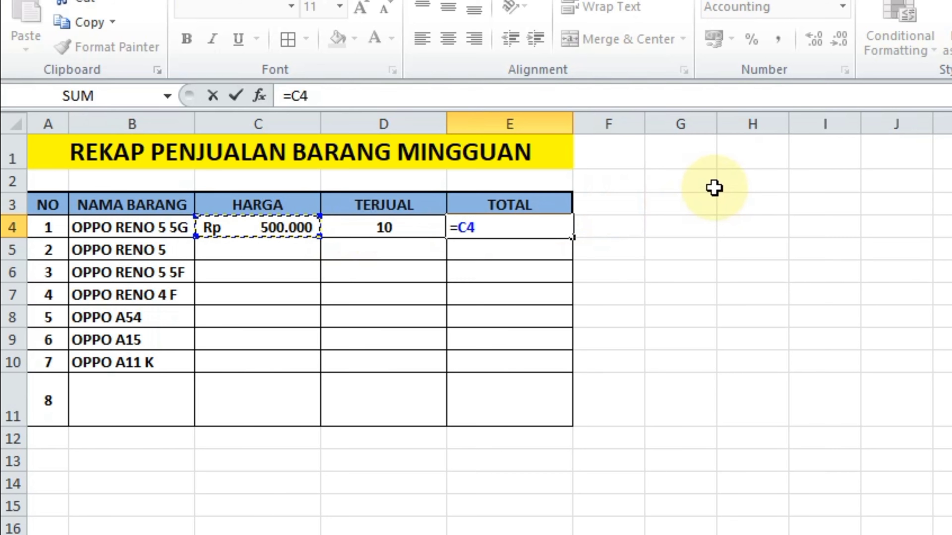
pyautogui.write('*')
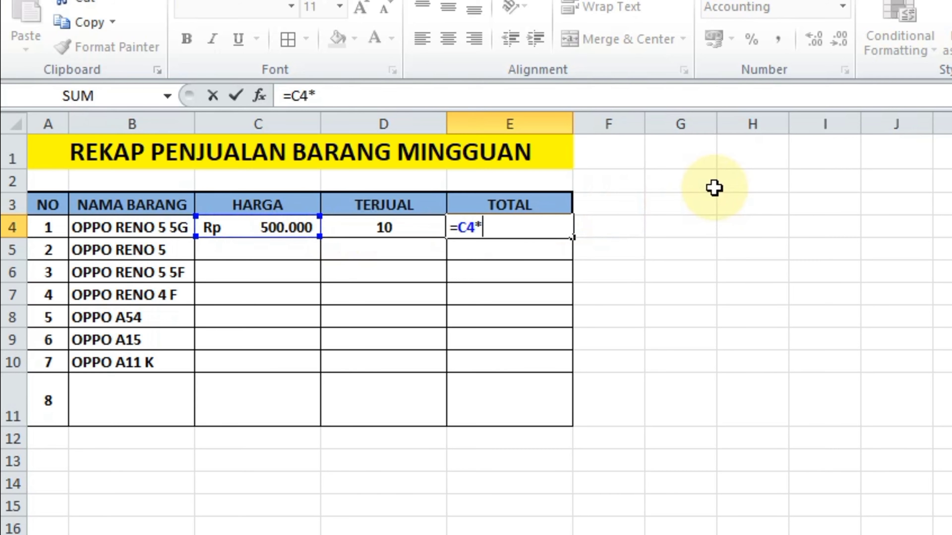
pyautogui.click(435, 232)
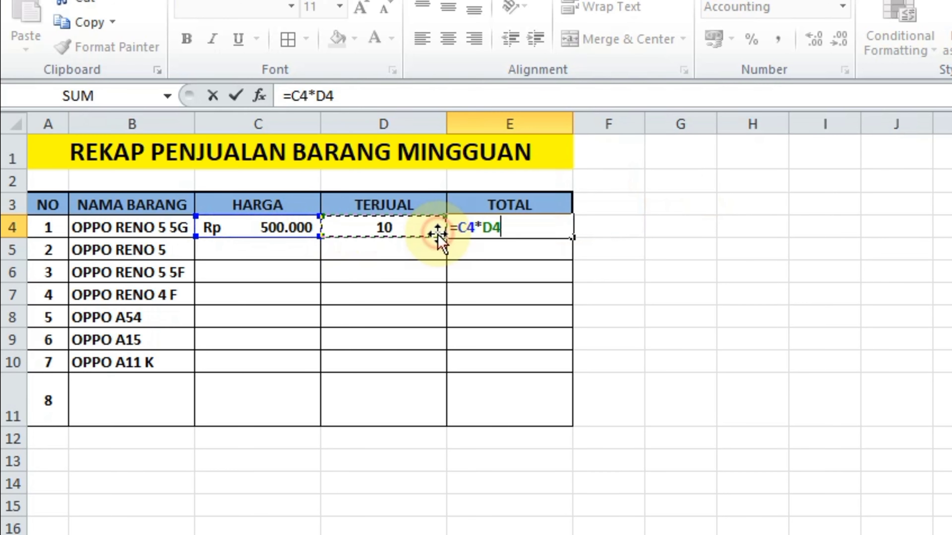
pyautogui.press('Return')
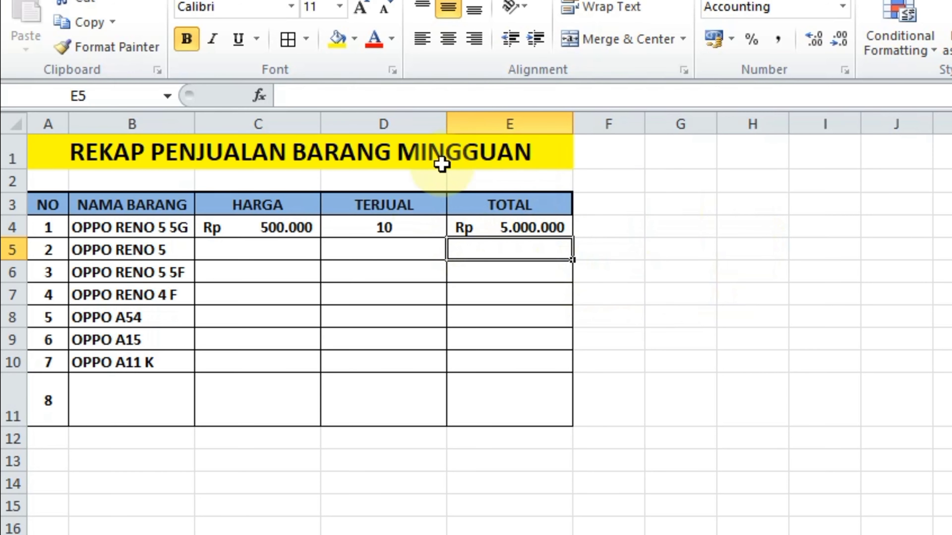
# Step: Enter the prices 400000 for OPPO RENO 5, 450000 for OPPO RENO 5 5F and 300000 for OPPO RENO 4 F in C5:C7
pyautogui.click(255, 248)
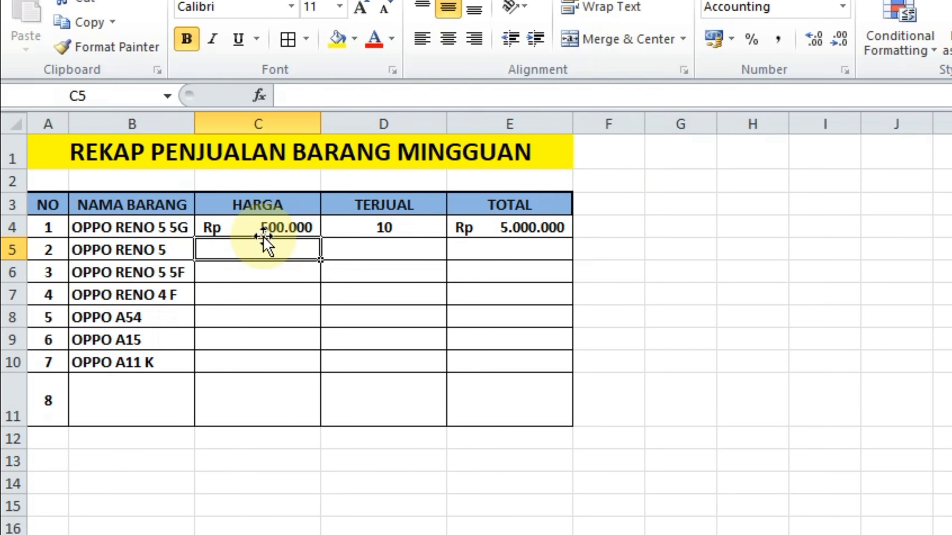
pyautogui.write('4000')
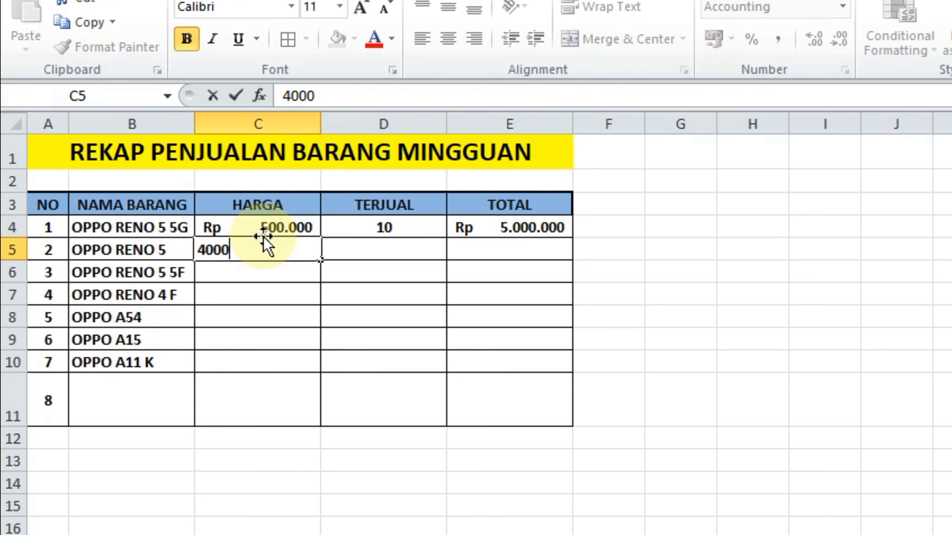
pyautogui.write('00')
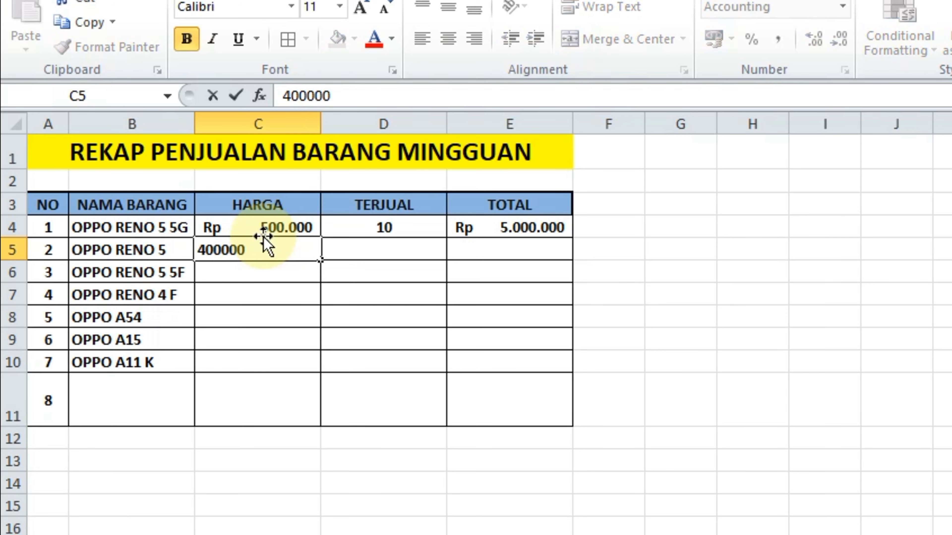
pyautogui.click(268, 267)
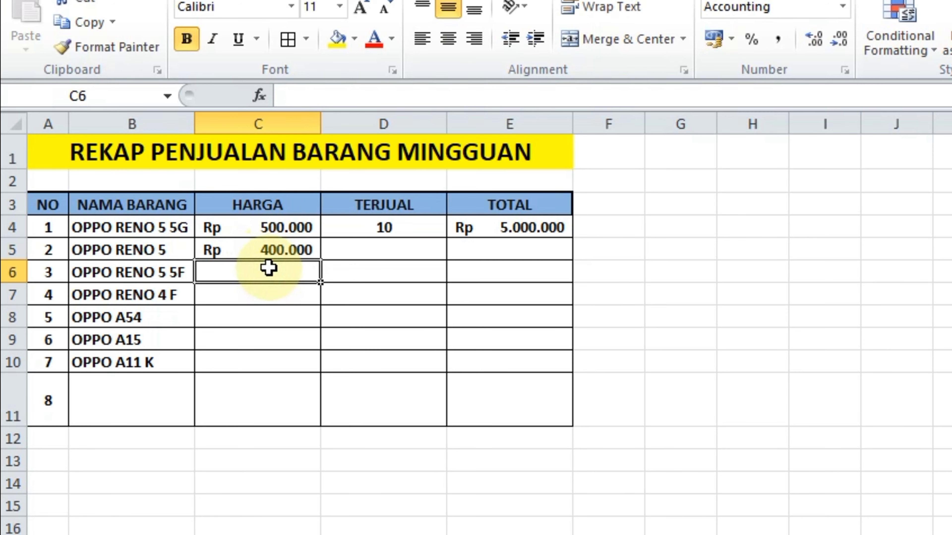
pyautogui.write('4500')
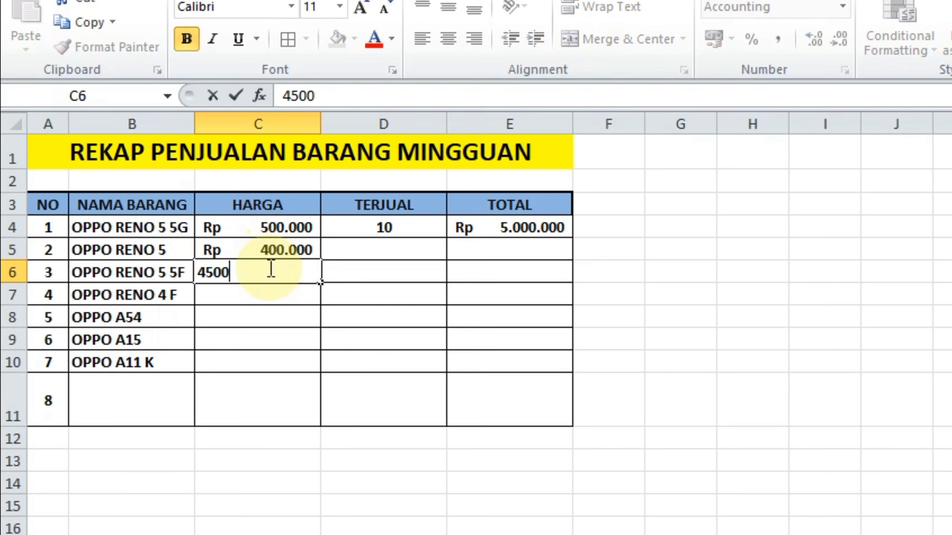
pyautogui.write('00')
pyautogui.press('Return')
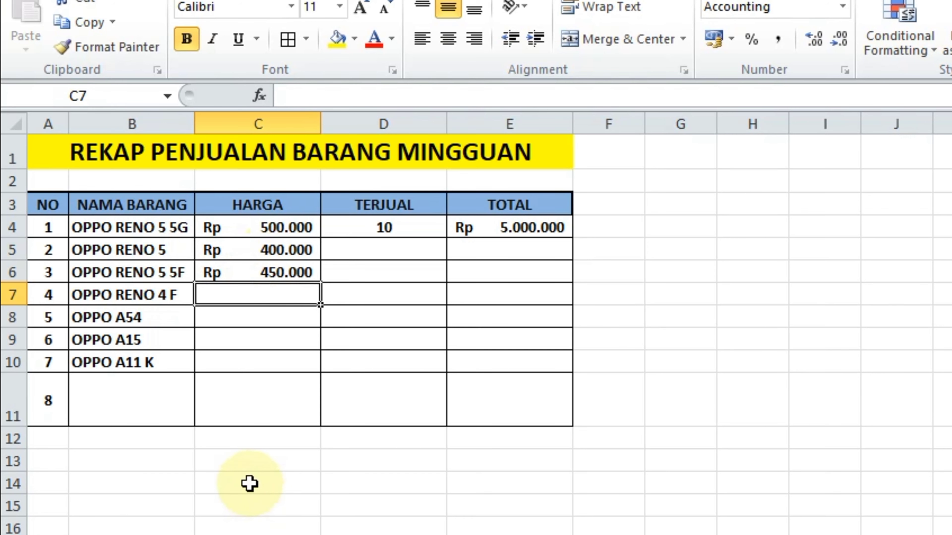
pyautogui.write('300')
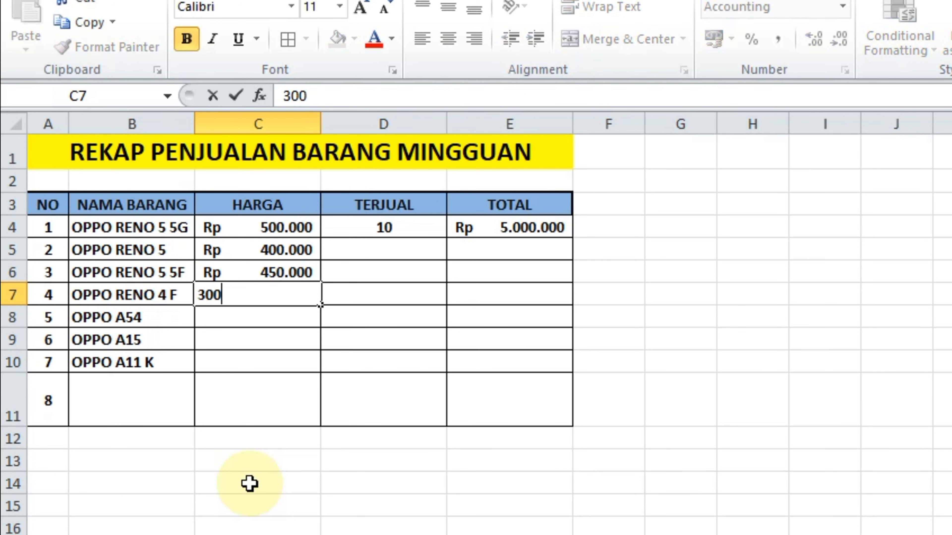
pyautogui.write('000')
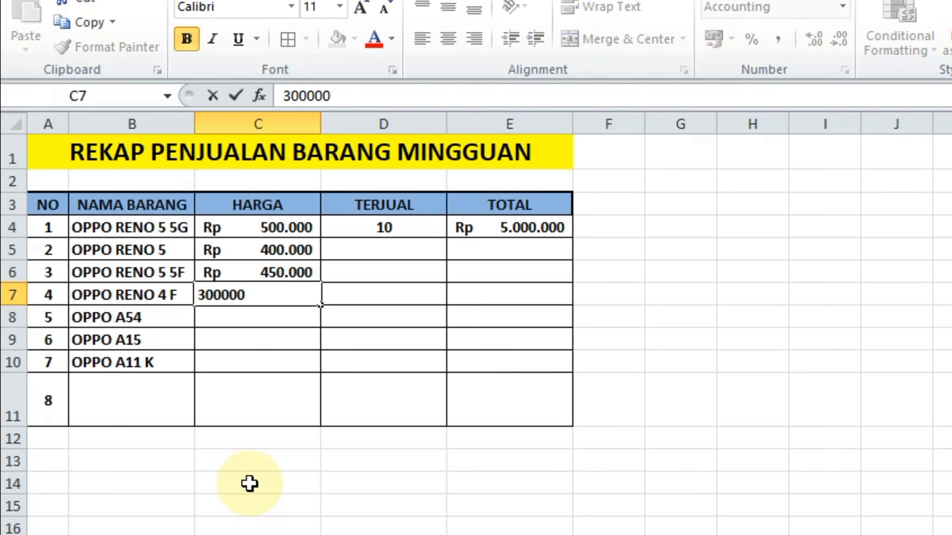
pyautogui.press('Return')
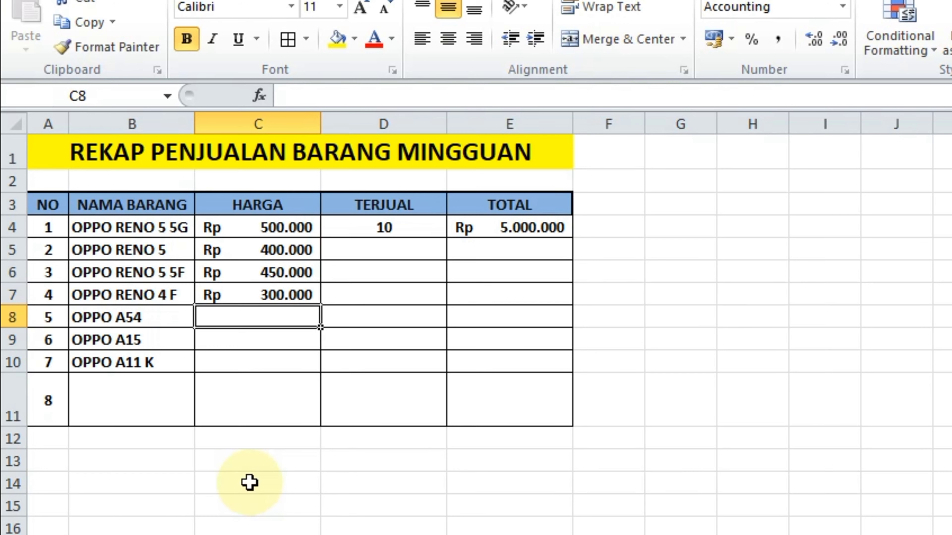
# Step: Enter the prices 600000 for OPPO A54, 450000 for OPPO A15 and 350000 for OPPO A11 K in C8:C10
pyautogui.write('6000')
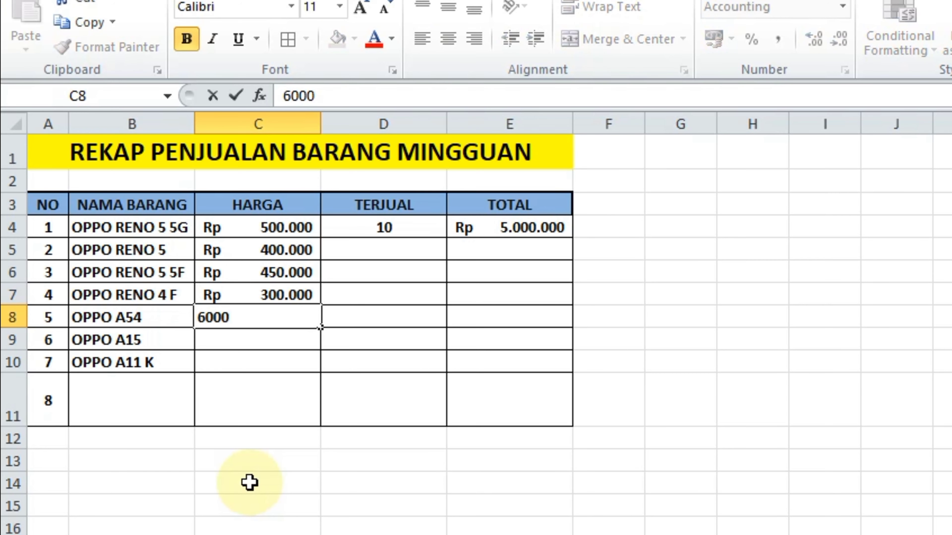
pyautogui.write('00')
pyautogui.press('Return')
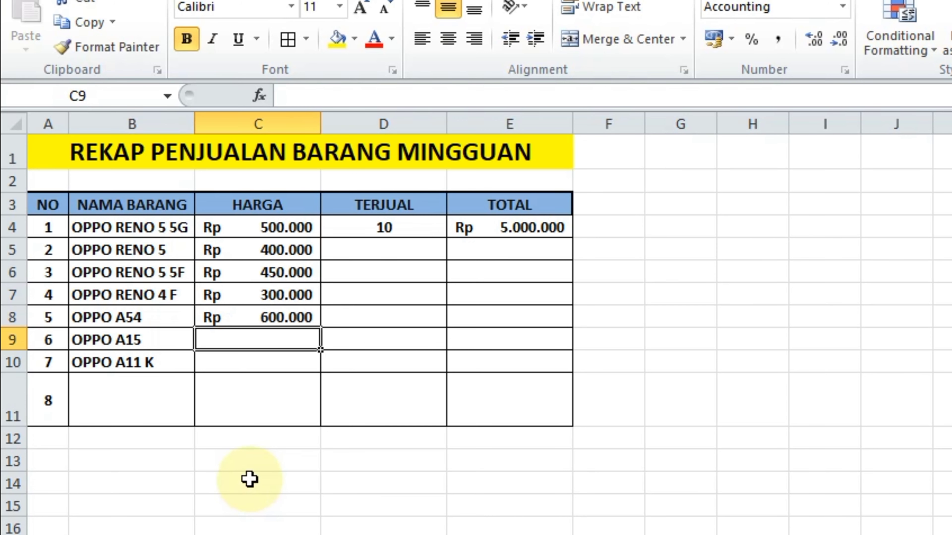
pyautogui.write('4')
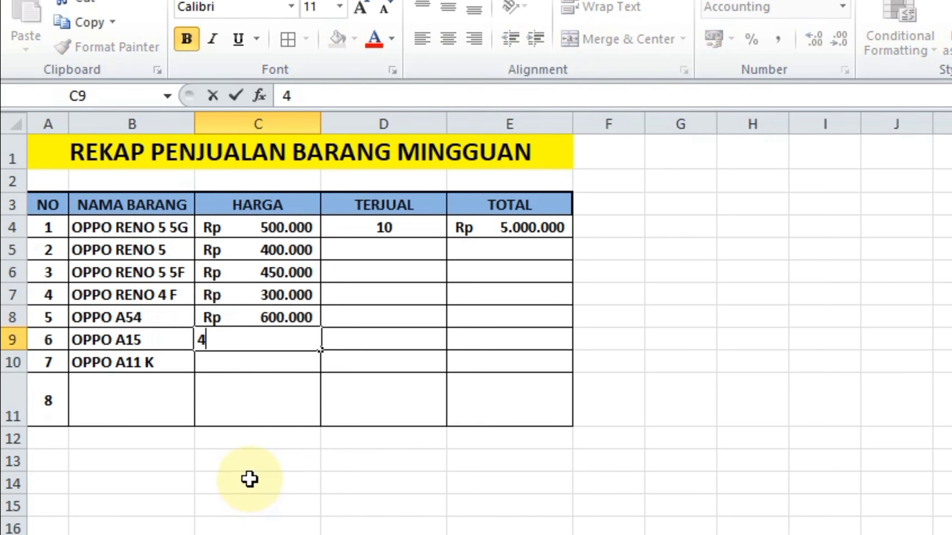
pyautogui.write('50000')
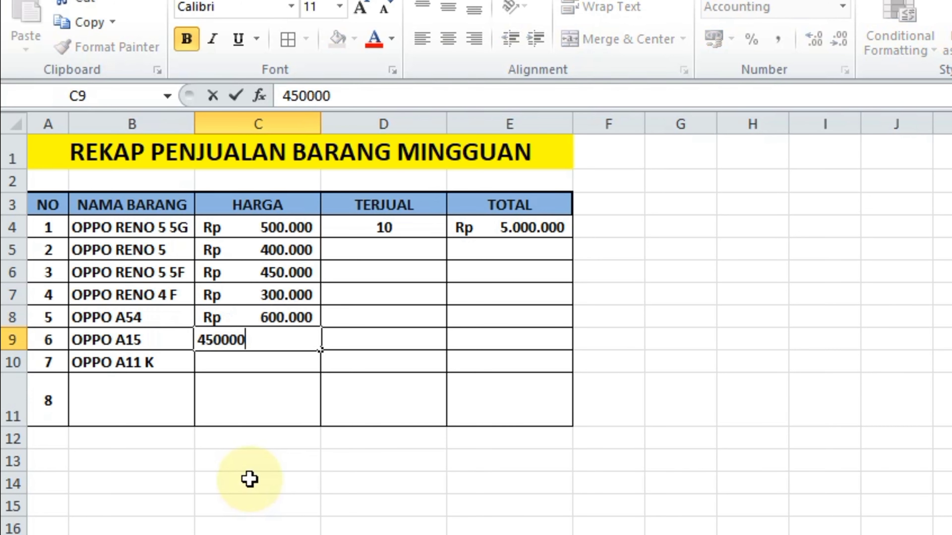
pyautogui.press('Return')
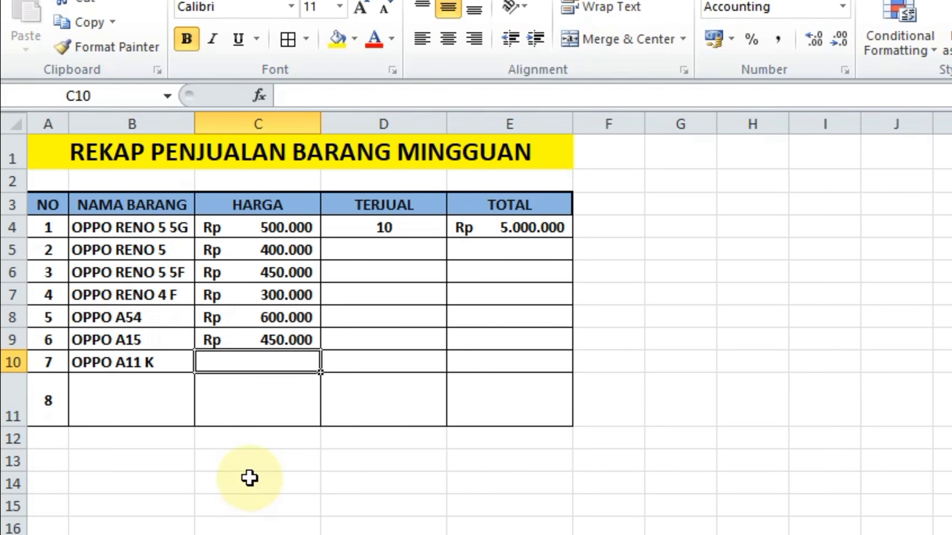
pyautogui.write('350000')
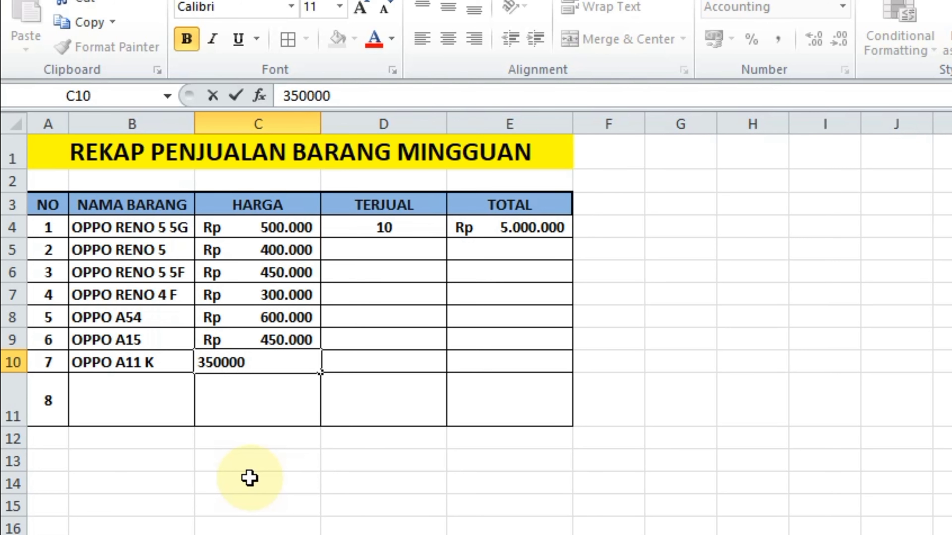
pyautogui.press('Return')
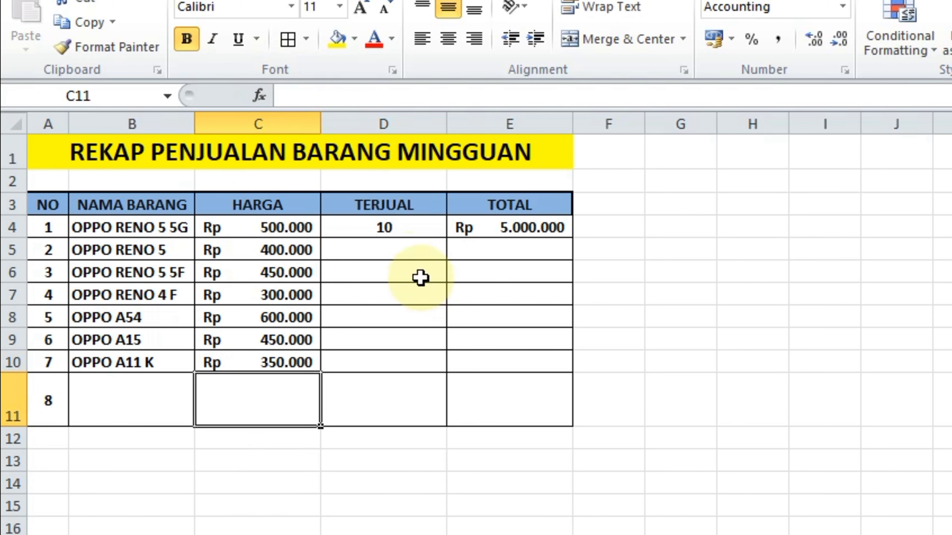
# Step: Enter the quantities sold 8, 6, 8, 9, 10 and 14 in D5:D10, from OPPO RENO 5 down to OPPO A11 K
pyautogui.click(395, 252)
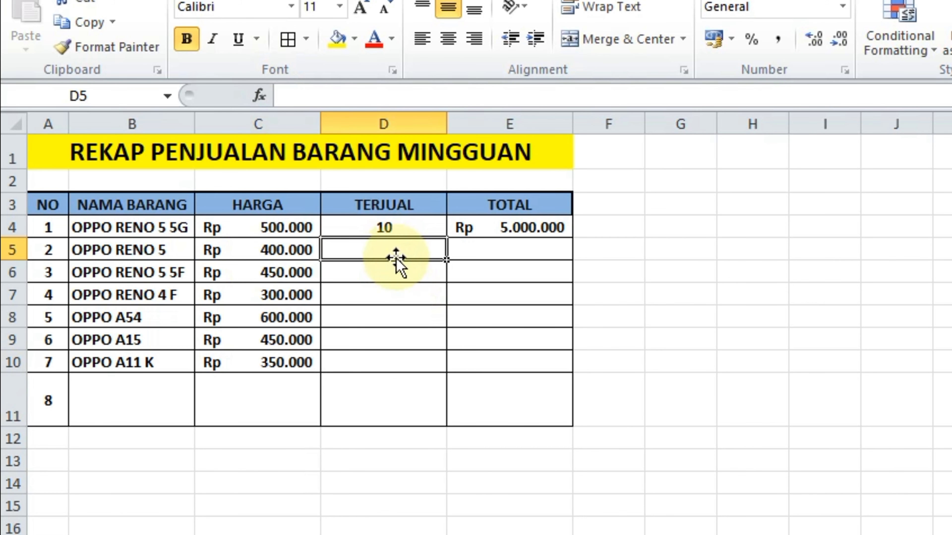
pyautogui.write('8')
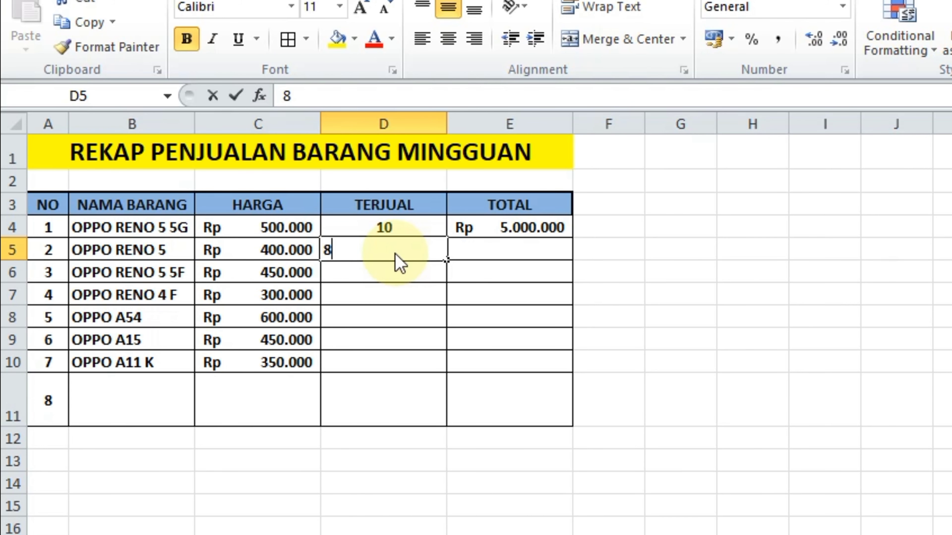
pyautogui.press('Return')
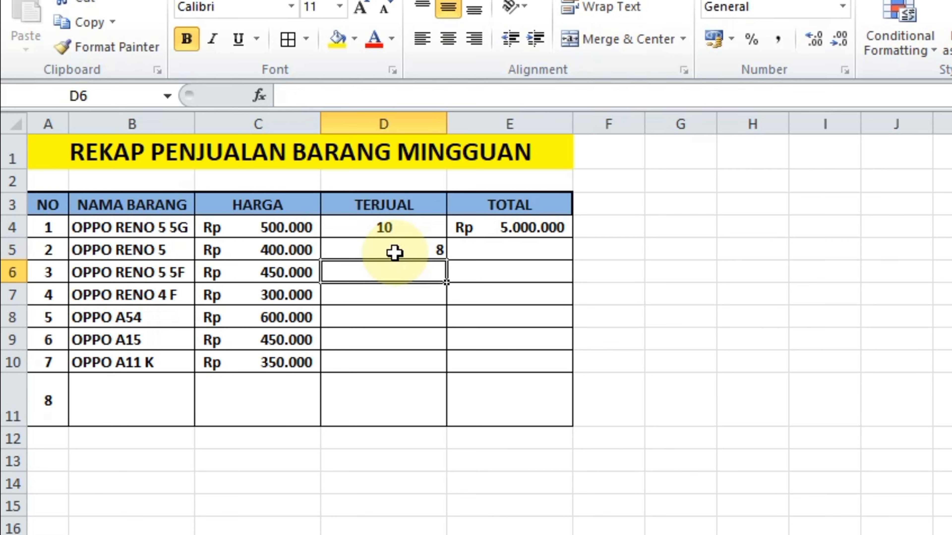
pyautogui.write('6')
pyautogui.press('Return')
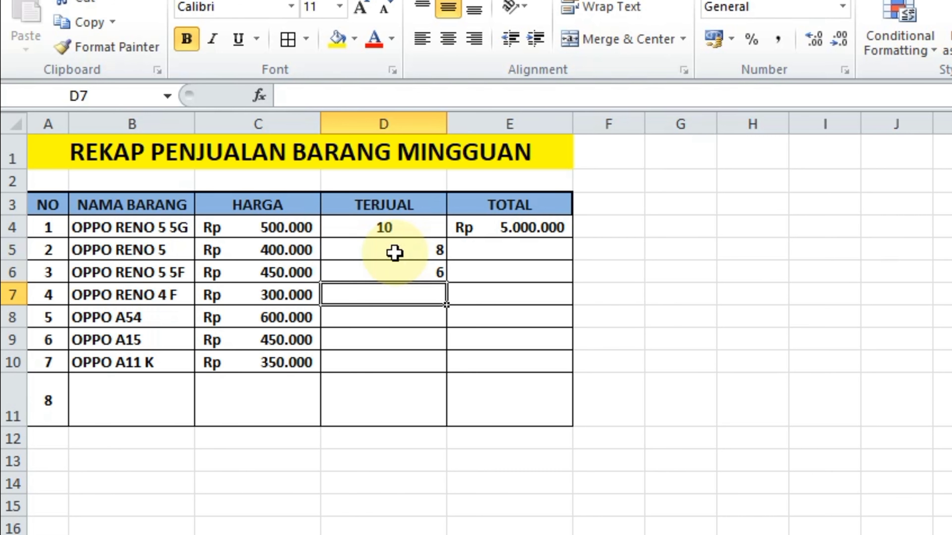
pyautogui.write('8')
pyautogui.press('Return')
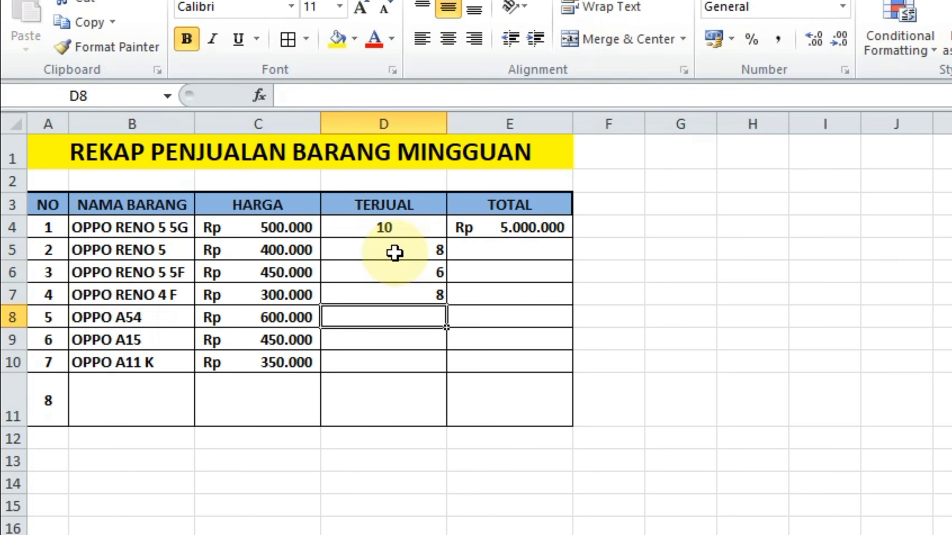
pyautogui.write('9')
pyautogui.press('Return')
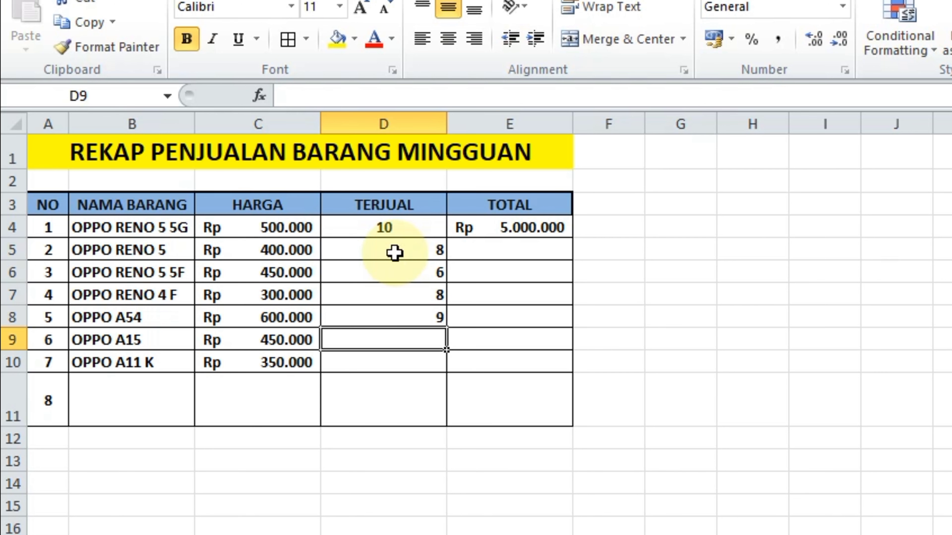
pyautogui.write('10')
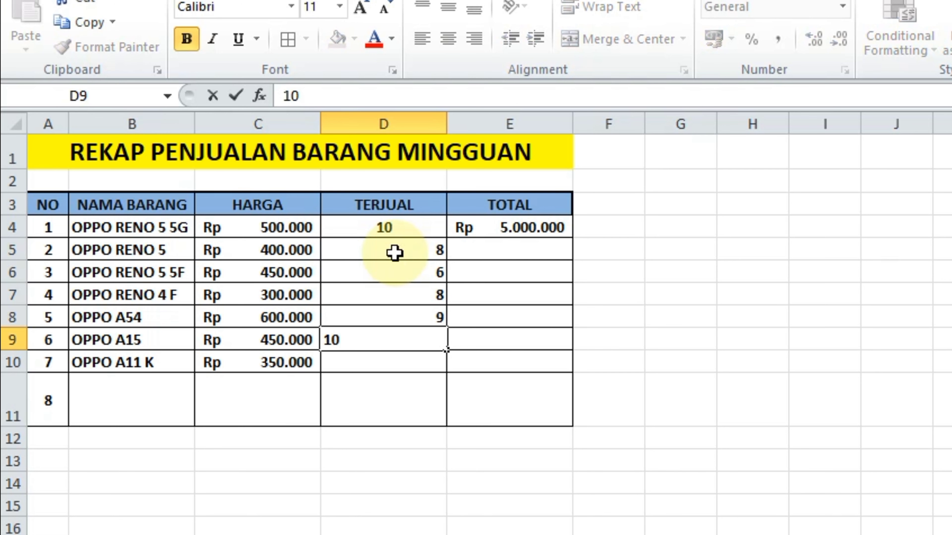
pyautogui.press('Return')
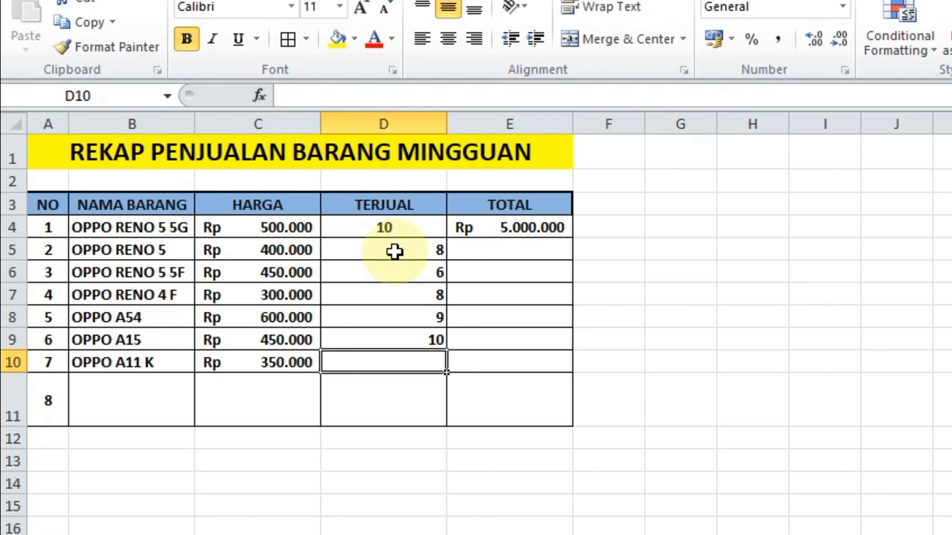
pyautogui.write('14')
pyautogui.press('Return')
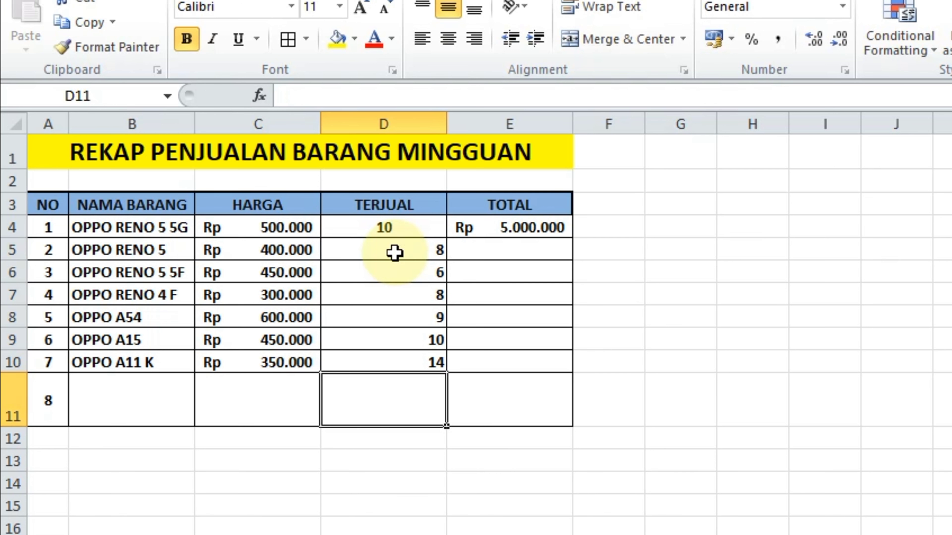
# Step: Center the quantities sold in D5:D10 horizontally in their cells
pyautogui.moveTo(395, 247); pyautogui.dragTo(409, 366)
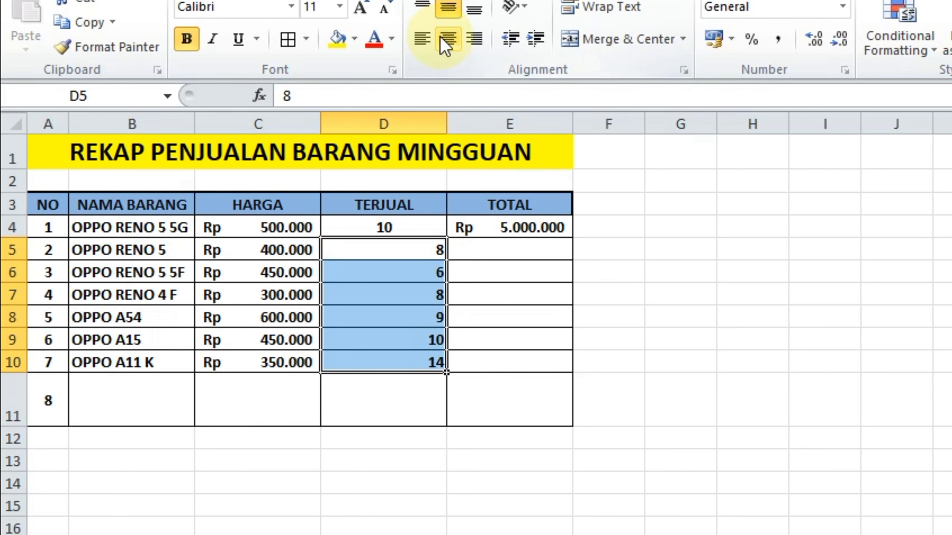
pyautogui.click(447, 39)
pyautogui.click(701, 404)
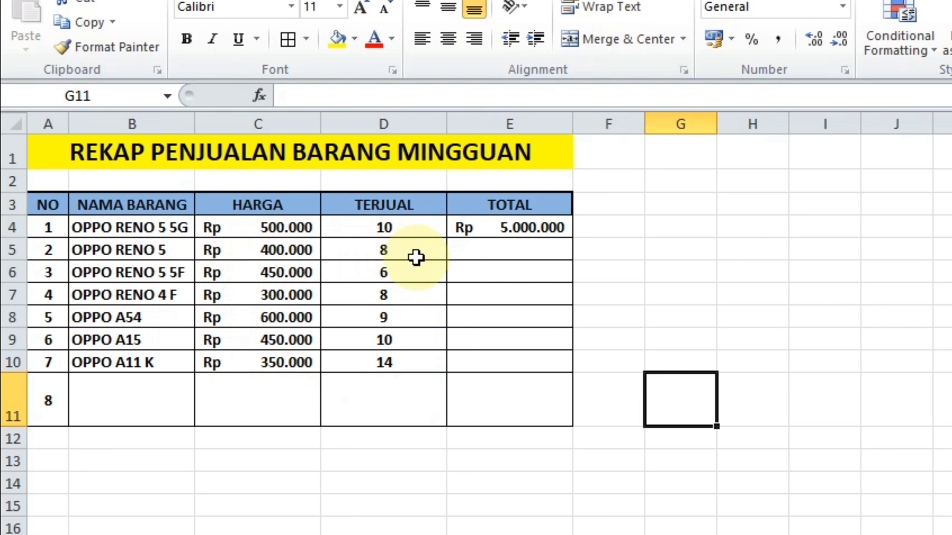
# Step: Fill the total formula from E4 down through E10 to calculate the totals of the remaining products
pyautogui.click(541, 228)
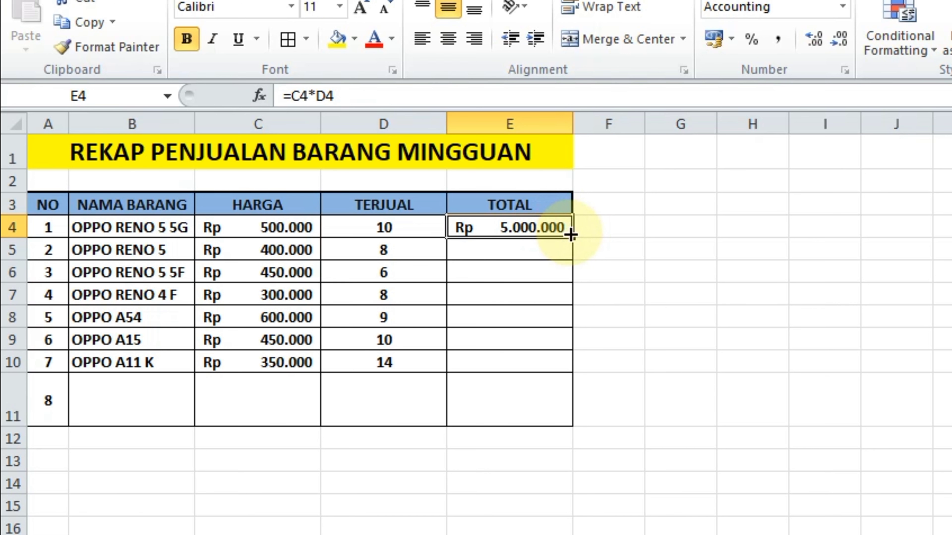
pyautogui.moveTo(571, 235); pyautogui.dragTo(569, 377)
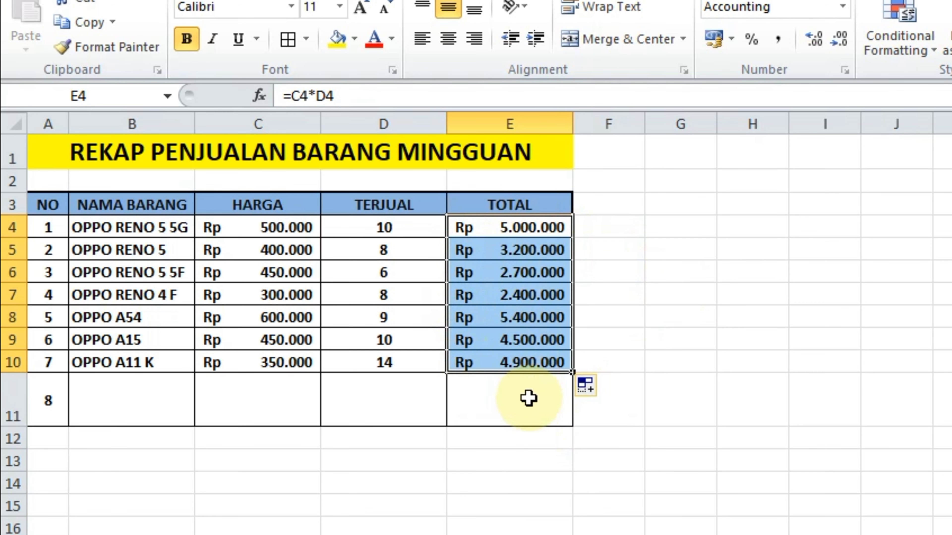
pyautogui.click(527, 397)
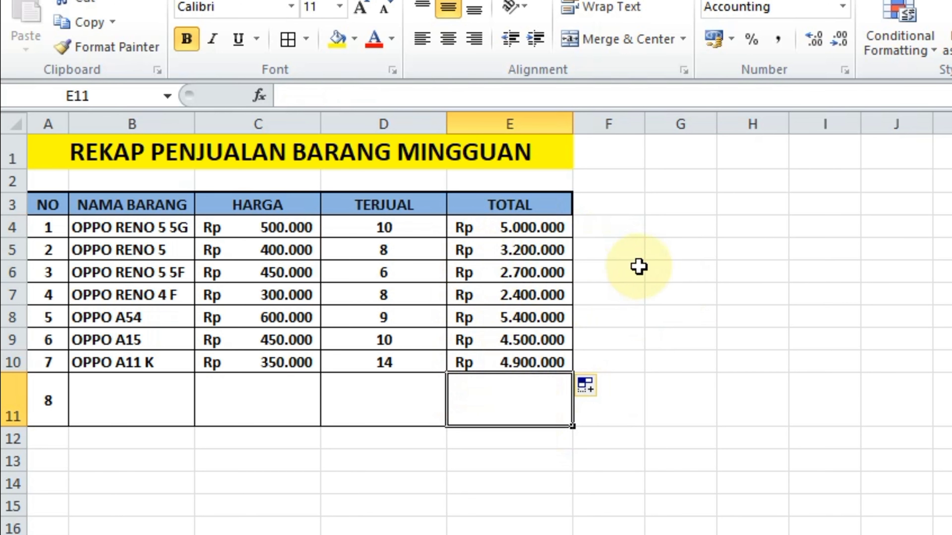
pyautogui.click(692, 309)
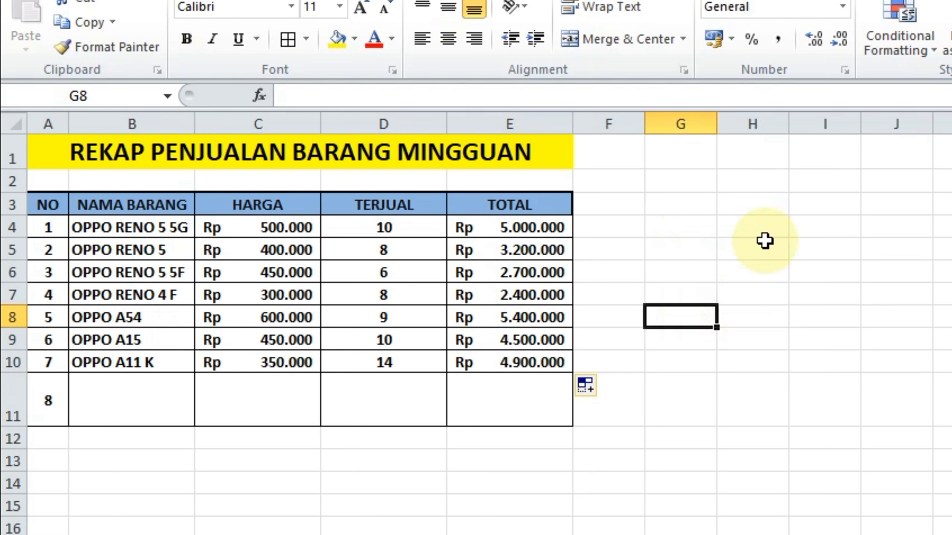